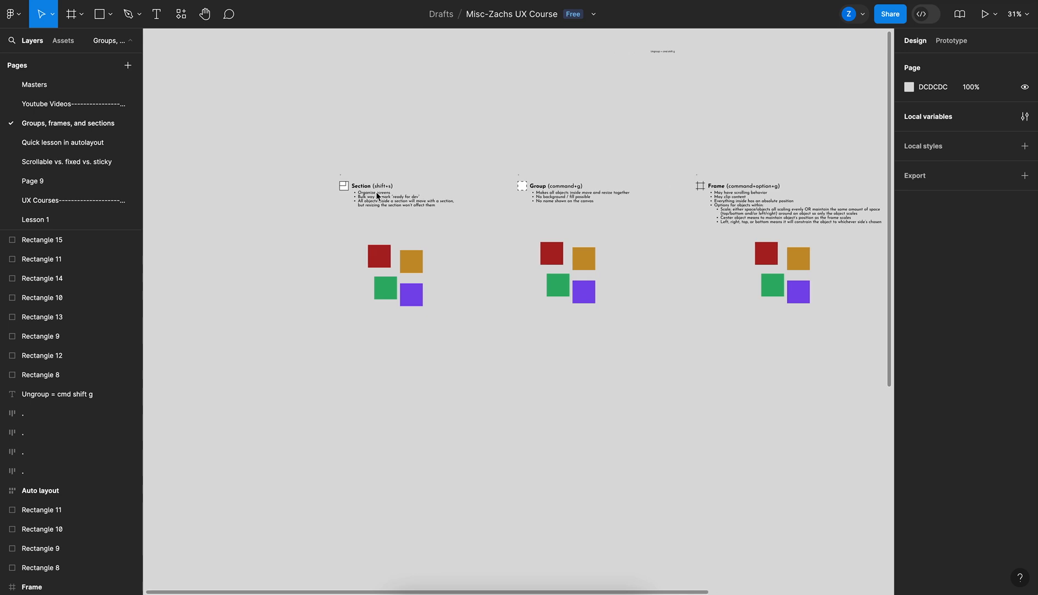
pyautogui.scroll(5, 331, 225)
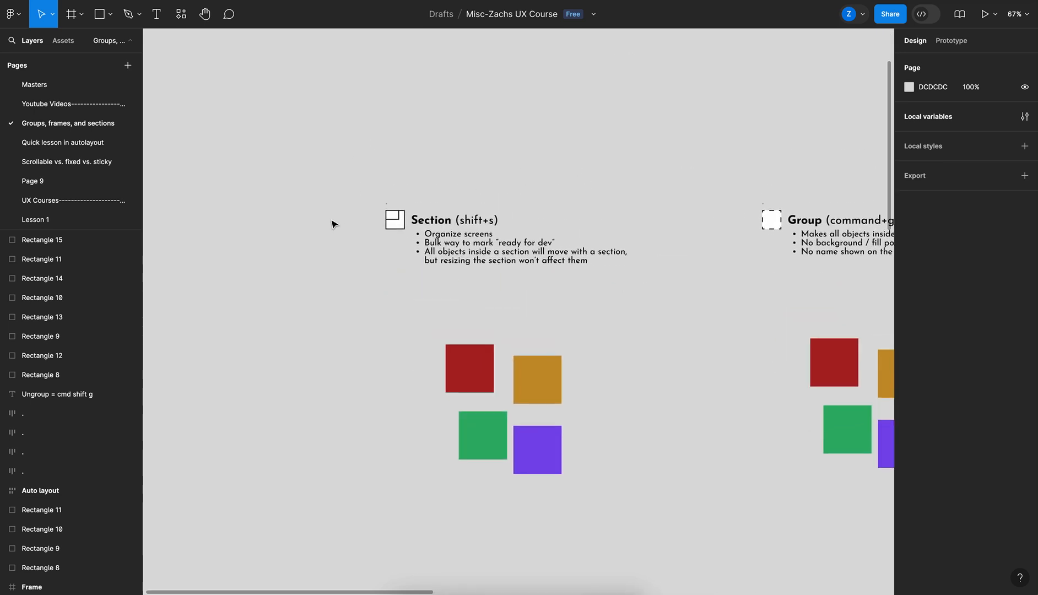
pyautogui.scroll(-1, 331, 224)
pyautogui.hscroll(1, 331, 224)
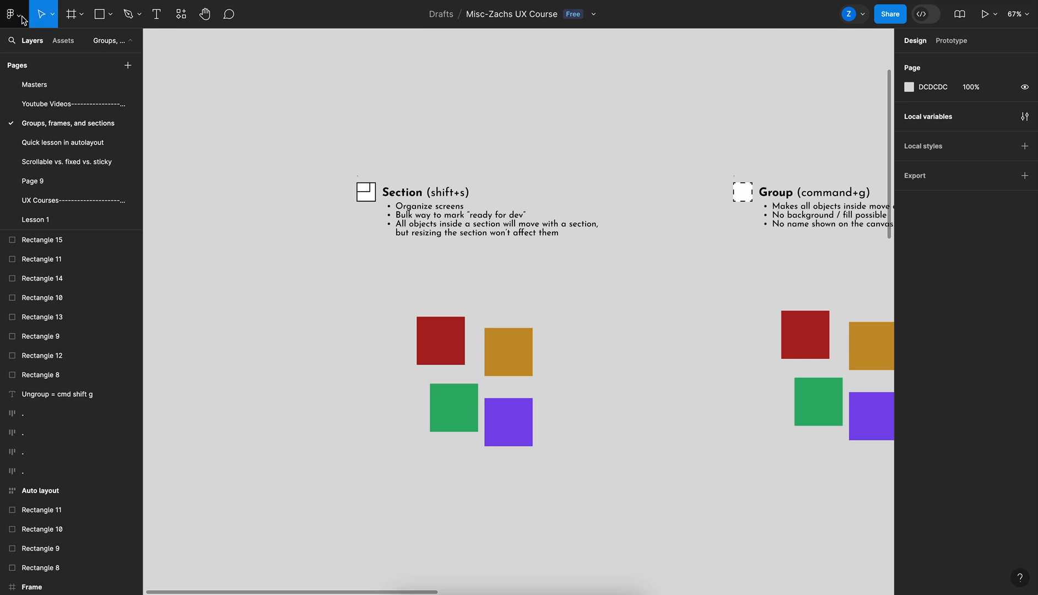
pyautogui.click(81, 14)
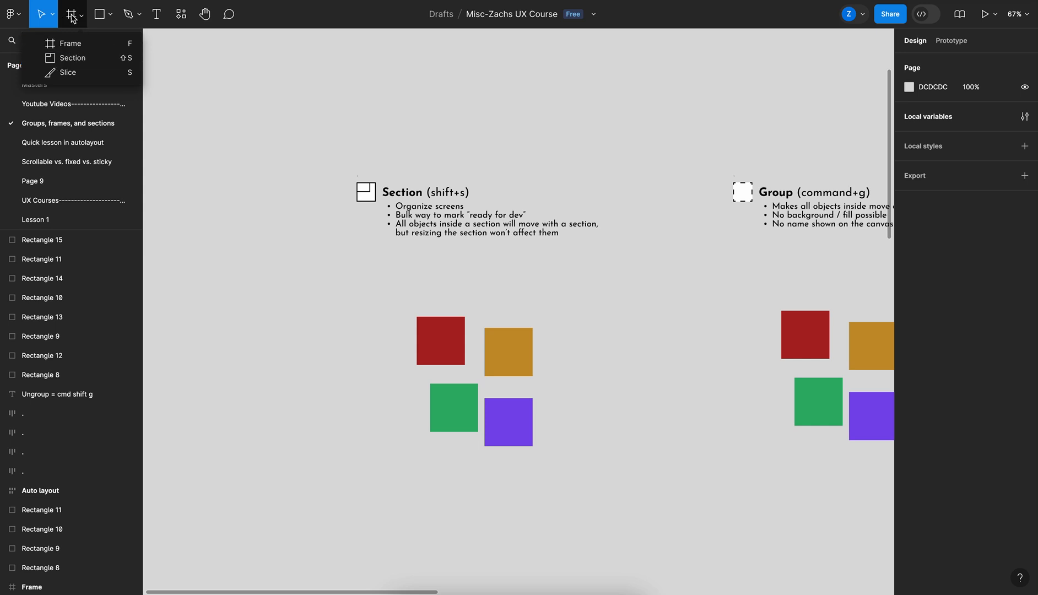
pyautogui.click(243, 83)
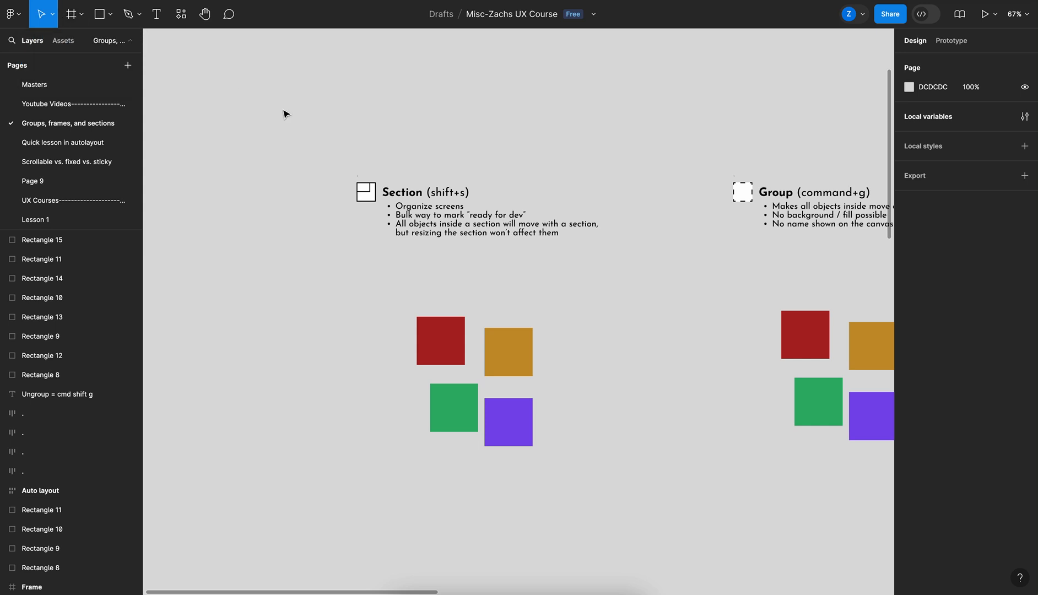
pyautogui.hscroll(5, 331, 153)
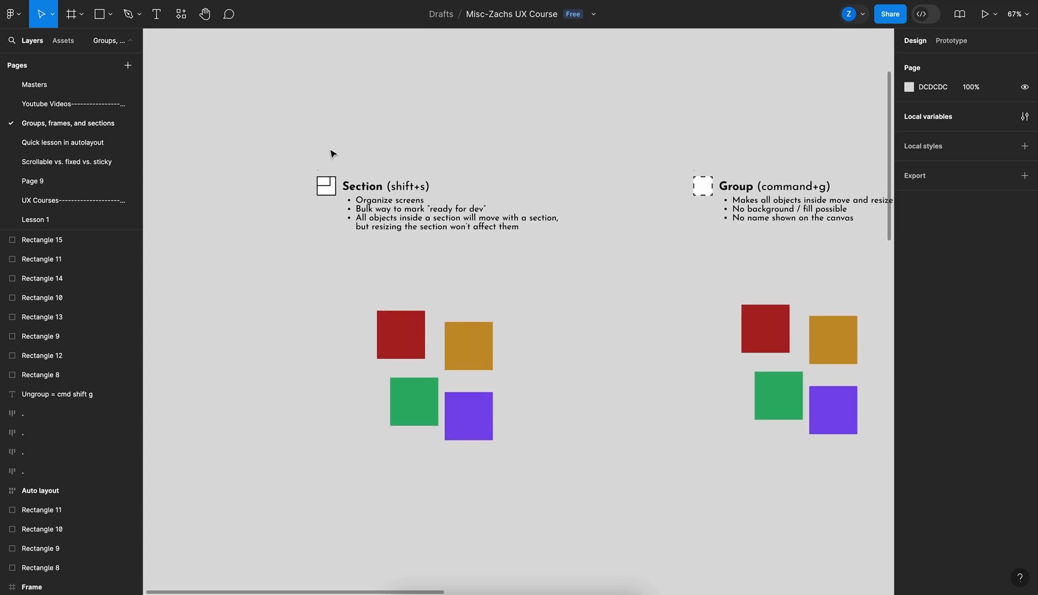
pyautogui.scroll(-2, 331, 153)
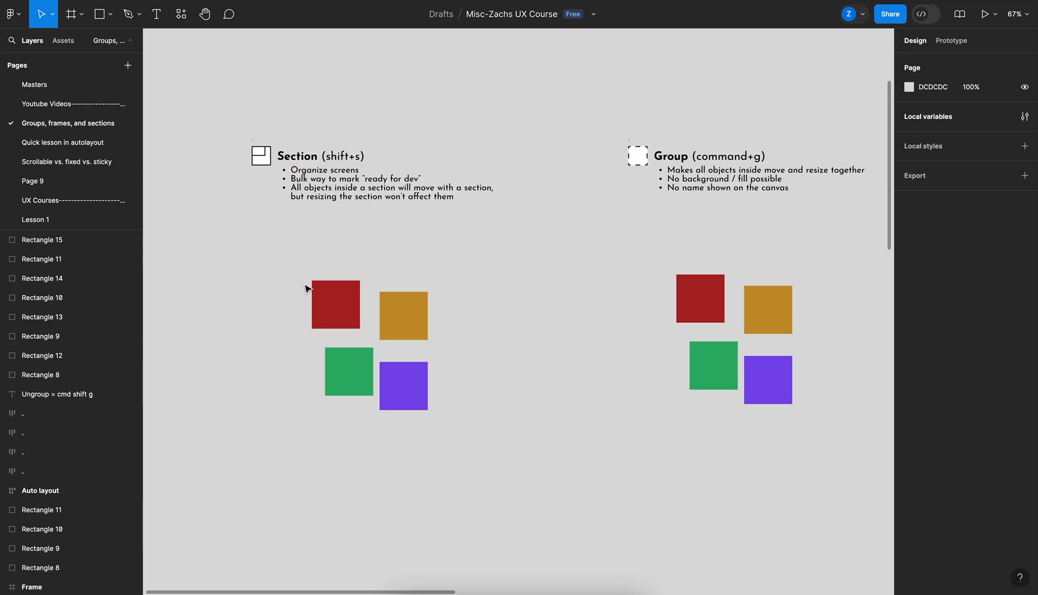
# Draw a section around the first set of four colored squares, sized about 718 × 556
pyautogui.hotkey('shift', 's')
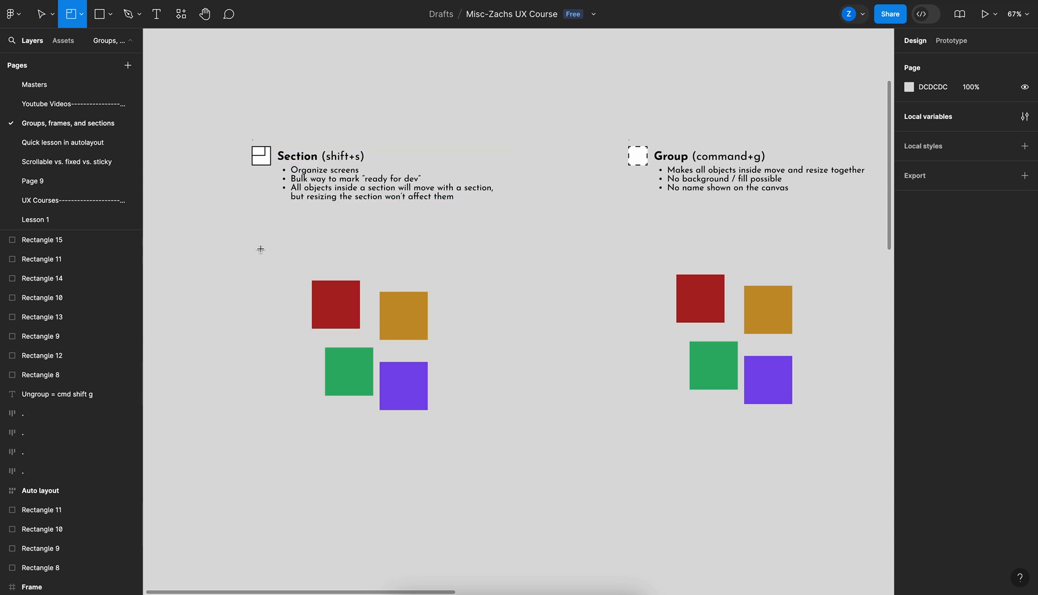
pyautogui.moveTo(241, 243)
pyautogui.mouseDown()
pyautogui.moveTo(551, 481)
pyautogui.moveTo(344, 453)
pyautogui.moveTo(574, 468)
pyautogui.mouseUp()
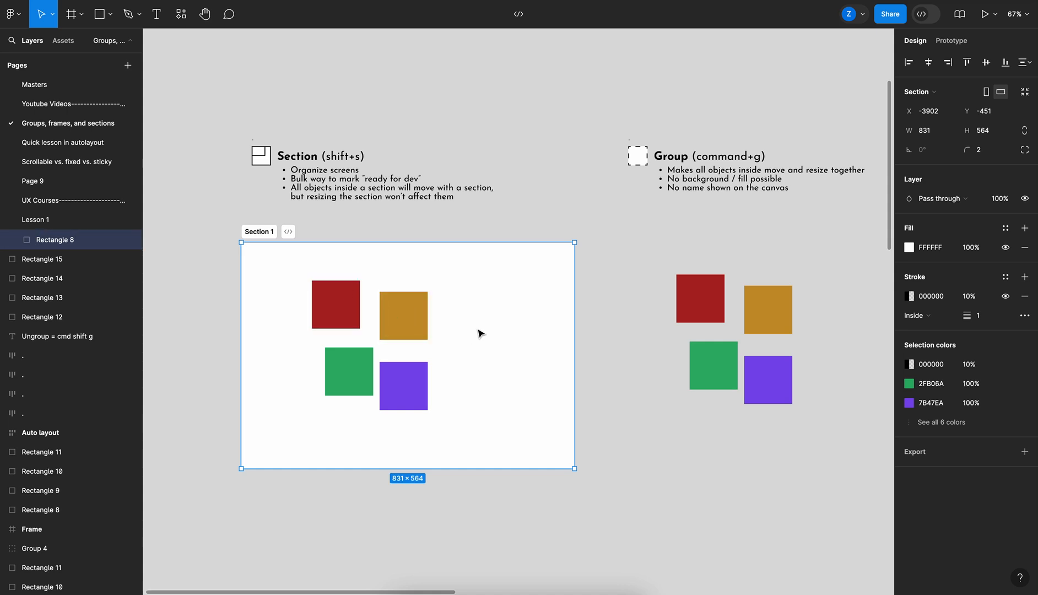
pyautogui.moveTo(575, 469); pyautogui.dragTo(529, 466)
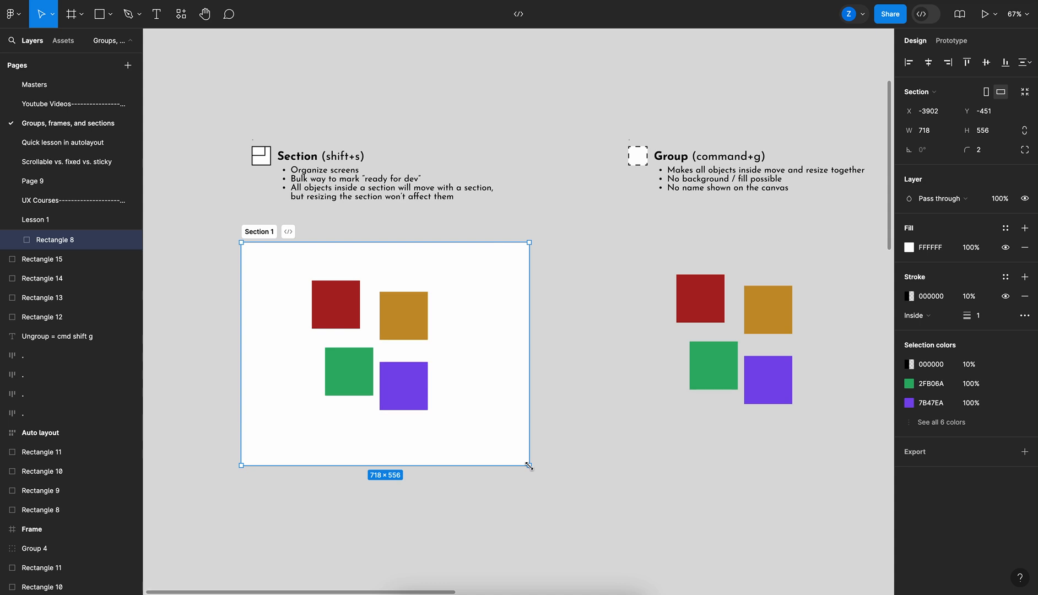
pyautogui.moveTo(477, 357)
pyautogui.mouseDown()
pyautogui.moveTo(551, 396)
pyautogui.moveTo(552, 380)
pyautogui.moveTo(467, 371)
pyautogui.moveTo(472, 359)
pyautogui.mouseUp()
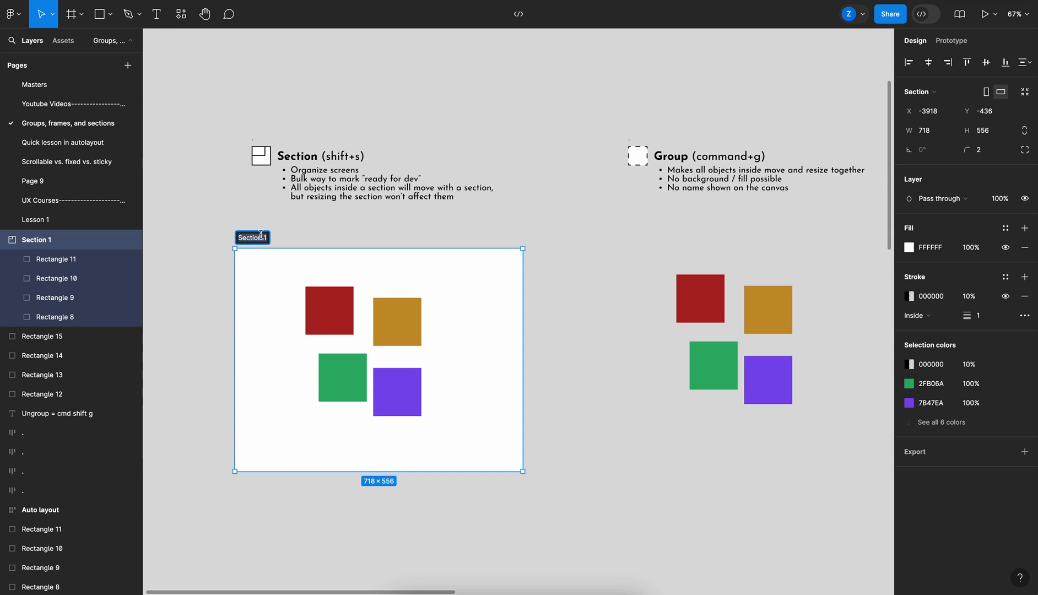
pyautogui.click(330, 229)
pyautogui.click(263, 261)
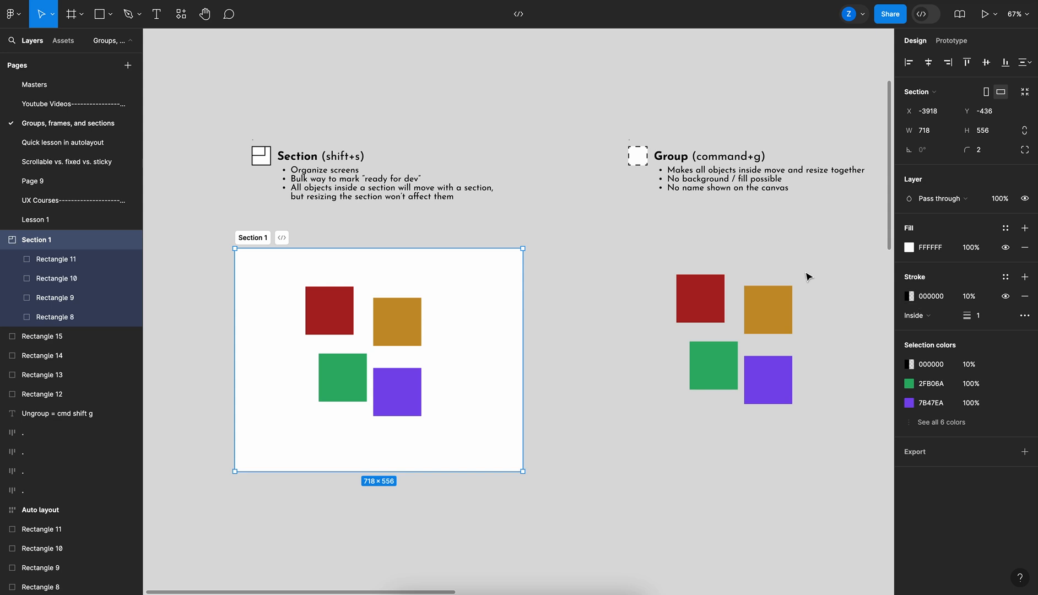
pyautogui.click(610, 238)
pyautogui.hscroll(10, 609, 236)
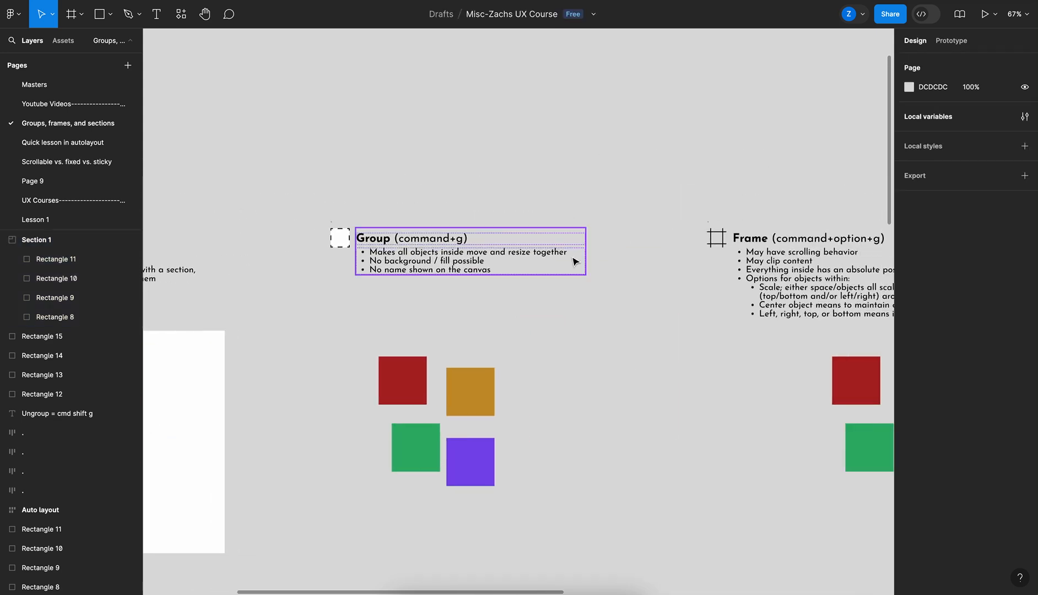
pyautogui.hscroll(2, 463, 341)
pyautogui.hscroll(-1, 506, 318)
pyautogui.scroll(-1, 505, 319)
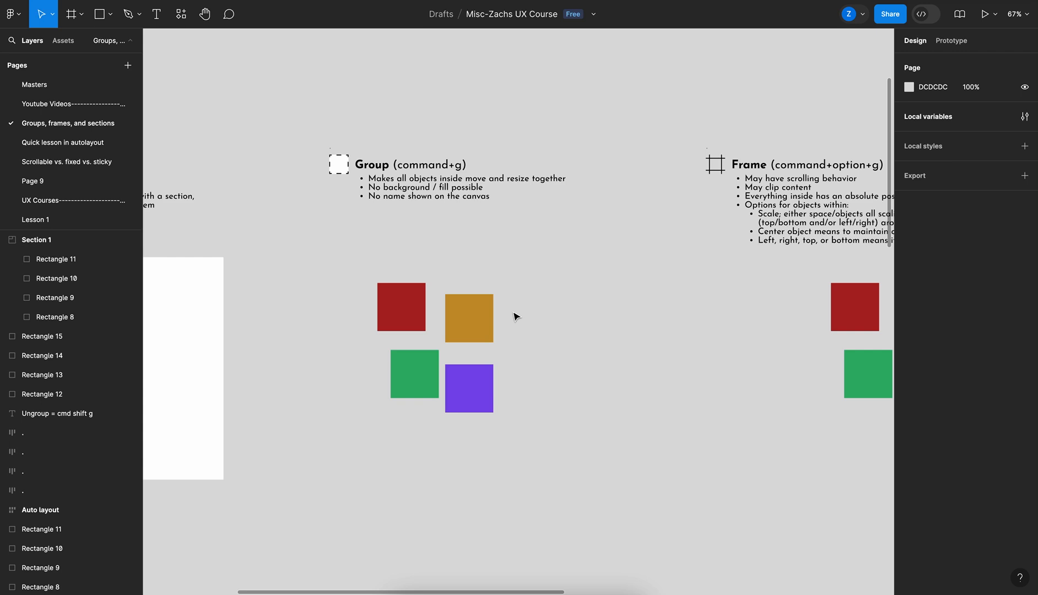
pyautogui.click(18, 20)
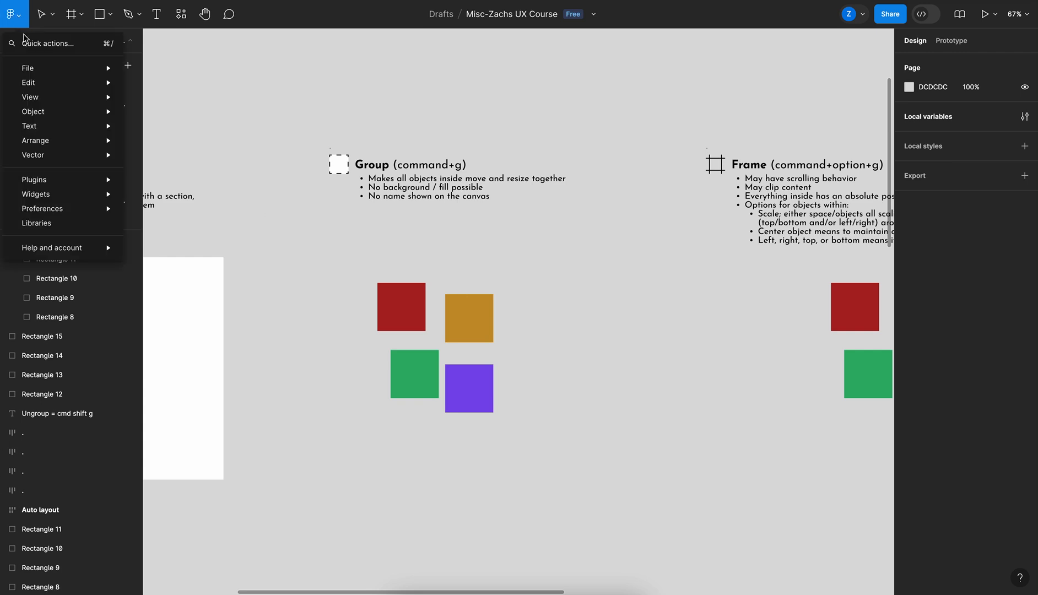
pyautogui.moveTo(48, 119)
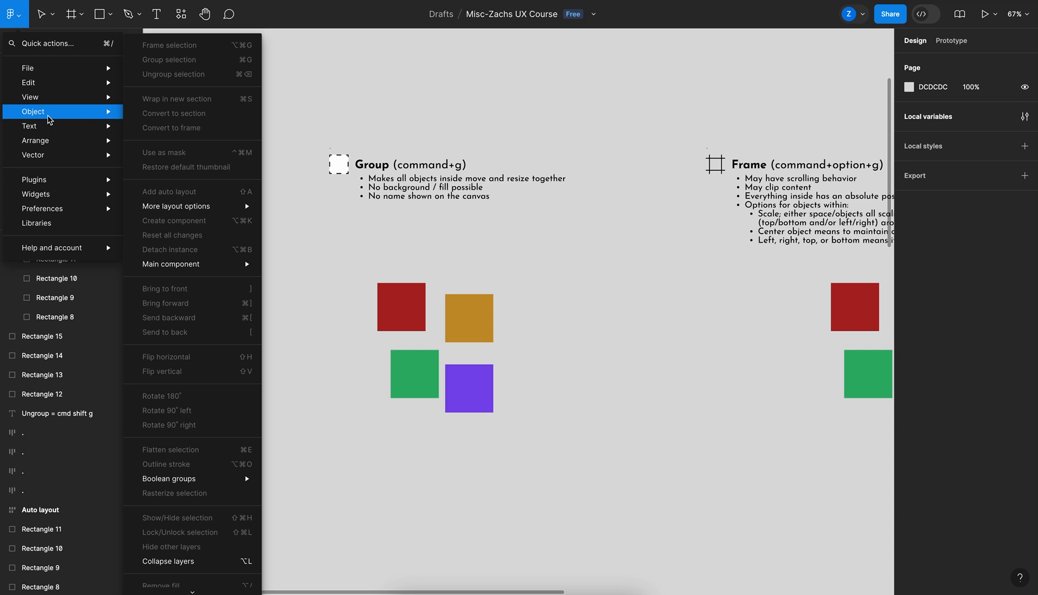
pyautogui.click(352, 261)
# Select the middle set of four colored squares and group them
pyautogui.moveTo(333, 254); pyautogui.dragTo(517, 431)
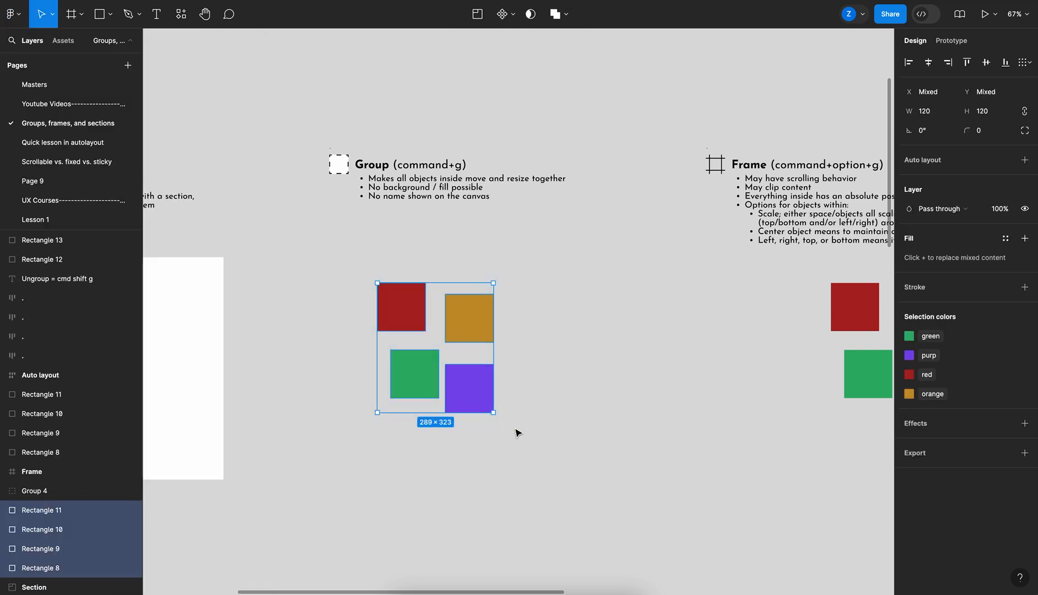
pyautogui.click(19, 17)
pyautogui.moveTo(63, 112)
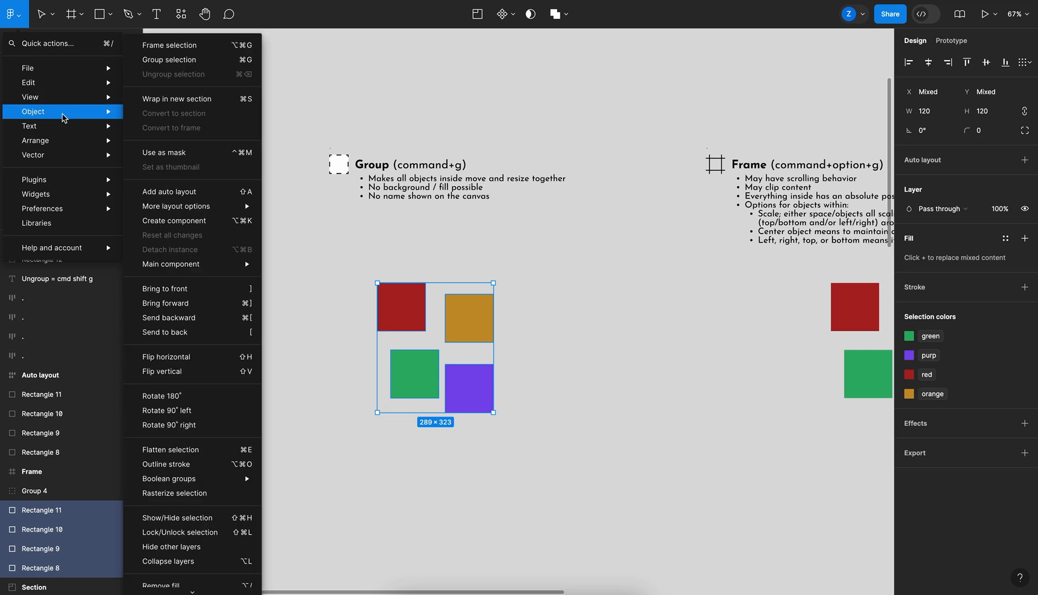
pyautogui.click(374, 213)
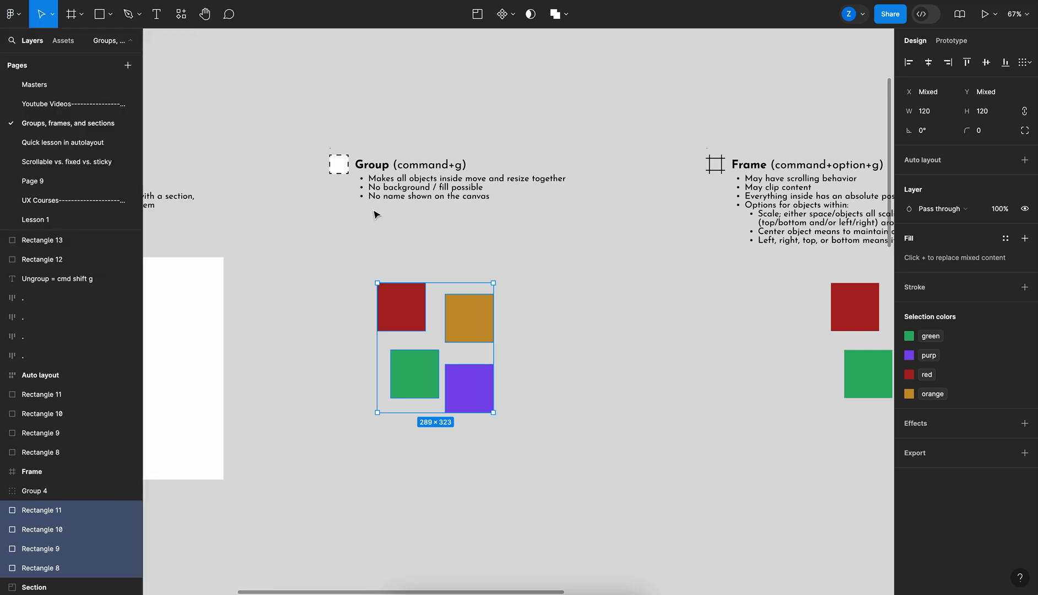
pyautogui.press('super+g')
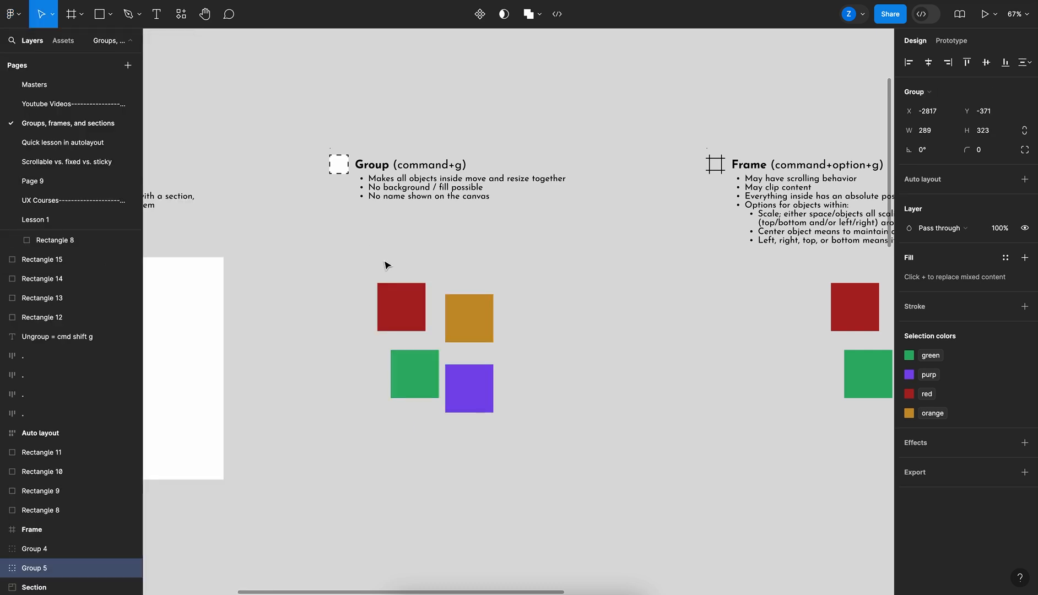
# Move the new group of squares up and to the left
pyautogui.moveTo(427, 309); pyautogui.dragTo(399, 290)
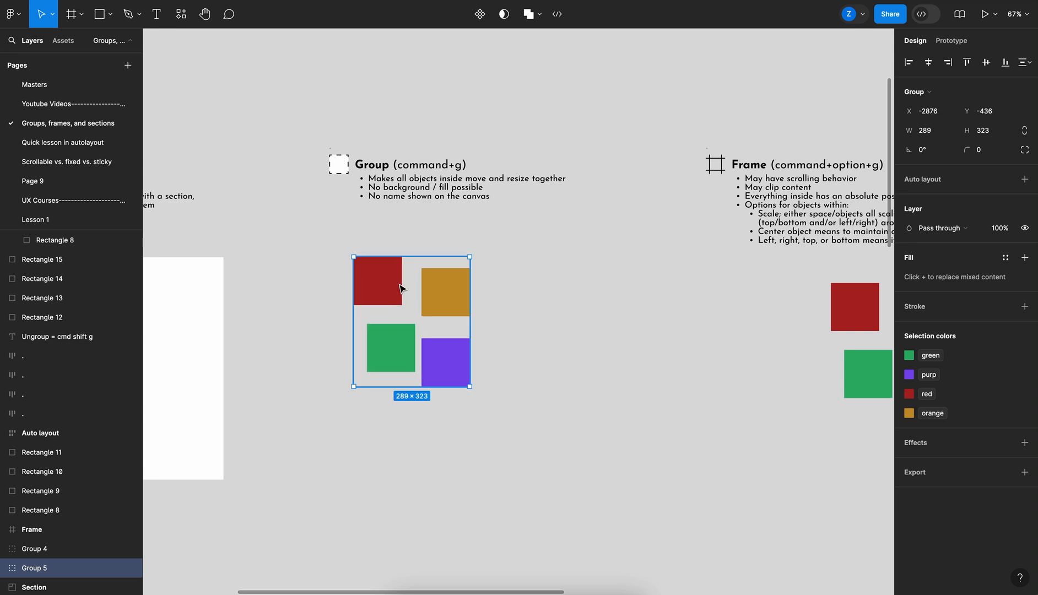
pyautogui.doubleClick(37, 569)
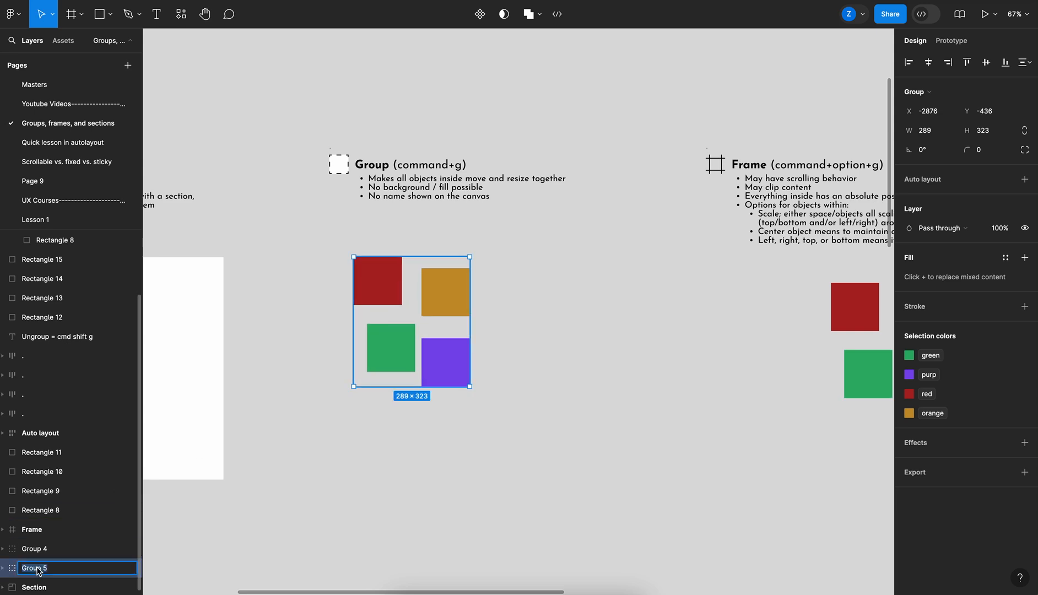
pyautogui.click(325, 267)
pyautogui.click(399, 270)
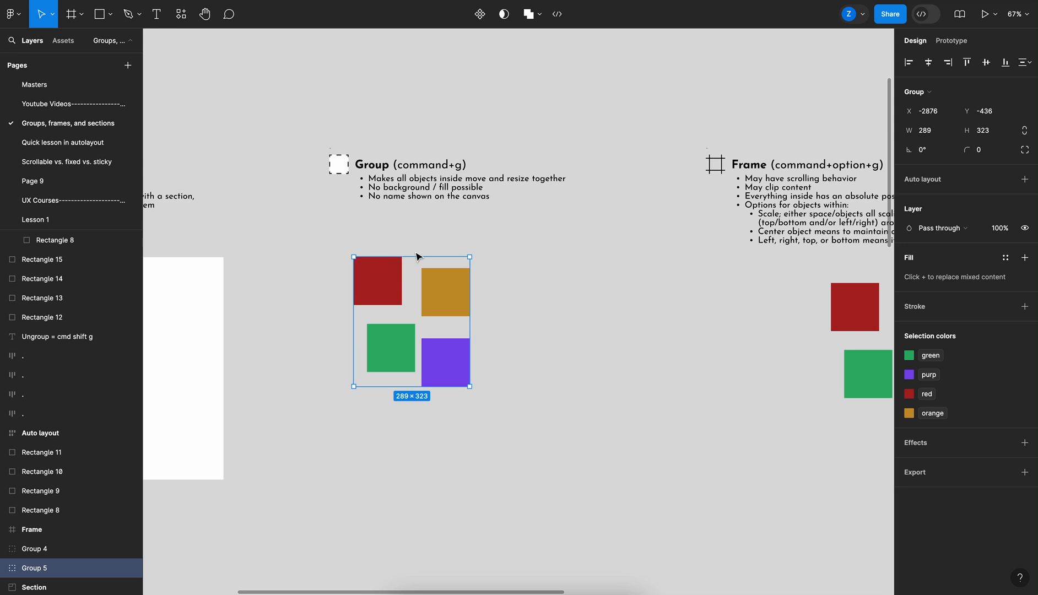
pyautogui.hscroll(-5, 360, 237)
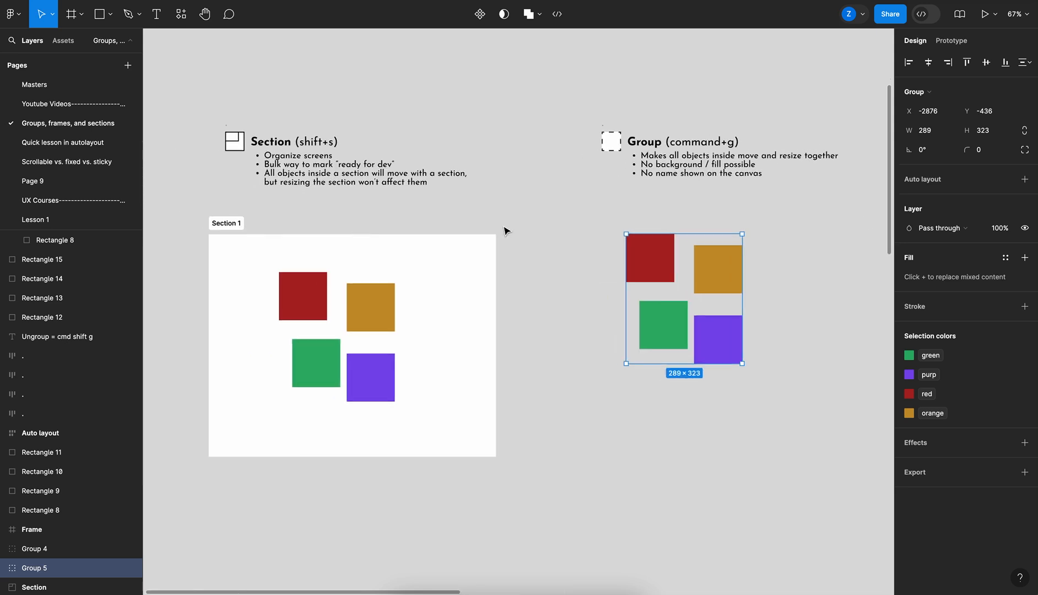
pyautogui.hscroll(5, 505, 230)
pyautogui.scroll(2, 505, 231)
pyautogui.hscroll(2, 495, 164)
pyautogui.scroll(1, 496, 163)
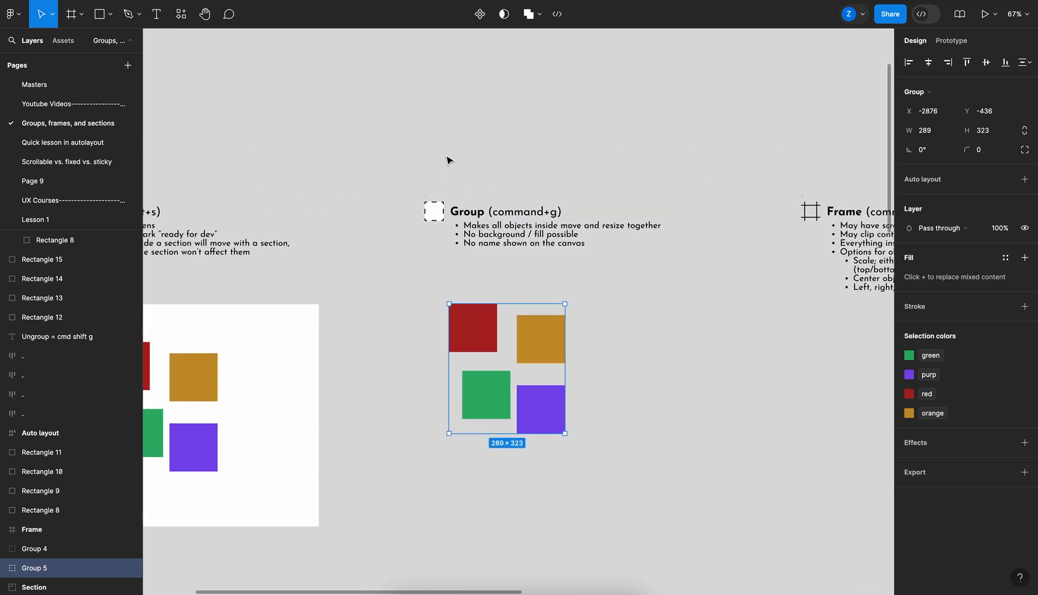
pyautogui.hscroll(2, 424, 210)
pyautogui.click(403, 267)
pyautogui.hscroll(2, 402, 267)
pyautogui.scroll(-1, 402, 267)
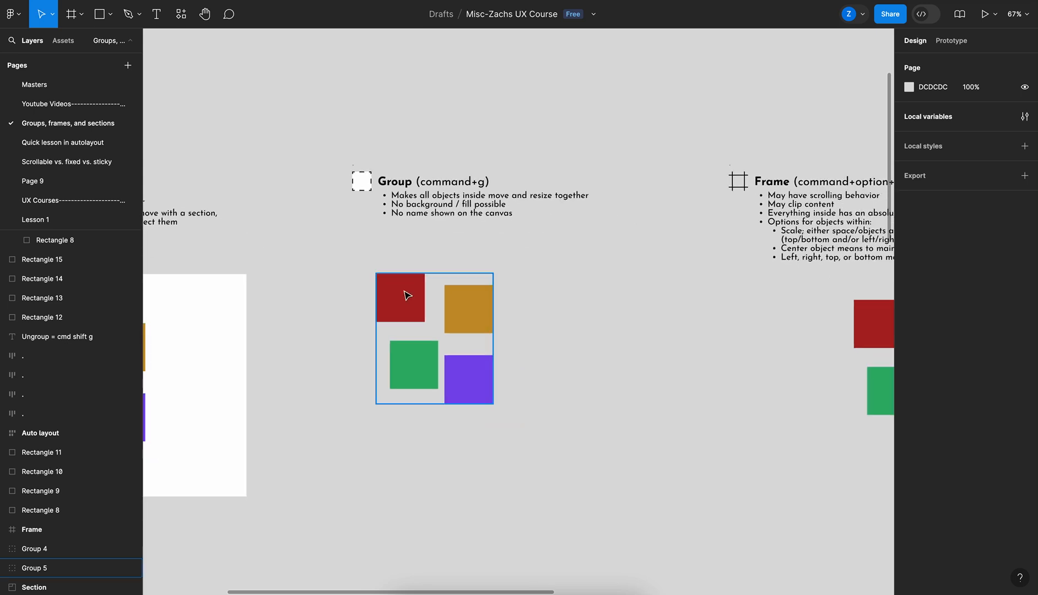
# Stretch the group from its corner to about 465 × 374, then undo the resize
pyautogui.click(407, 299)
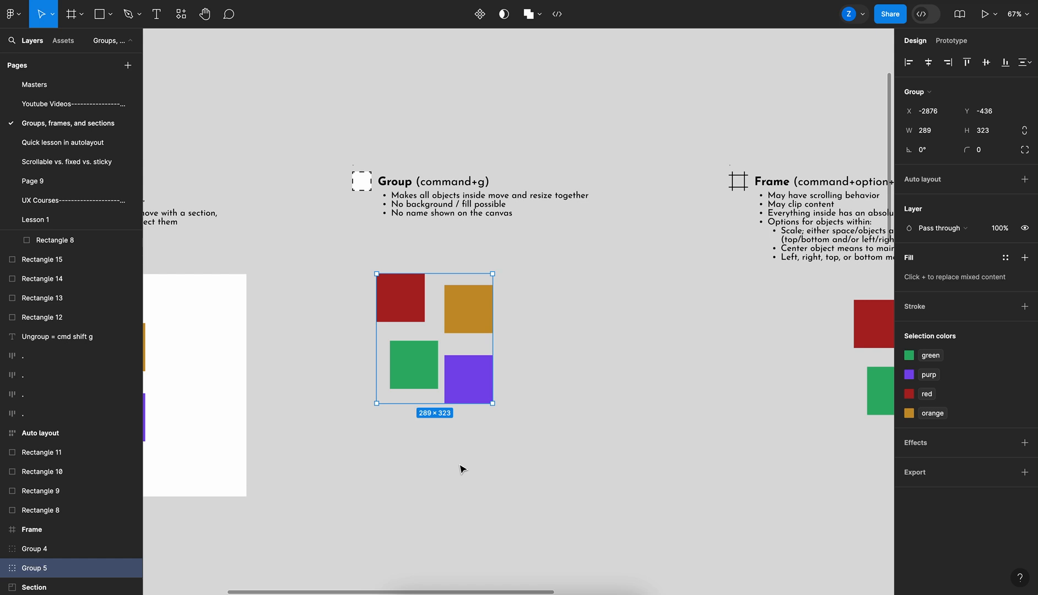
pyautogui.moveTo(492, 403); pyautogui.dragTo(563, 425)
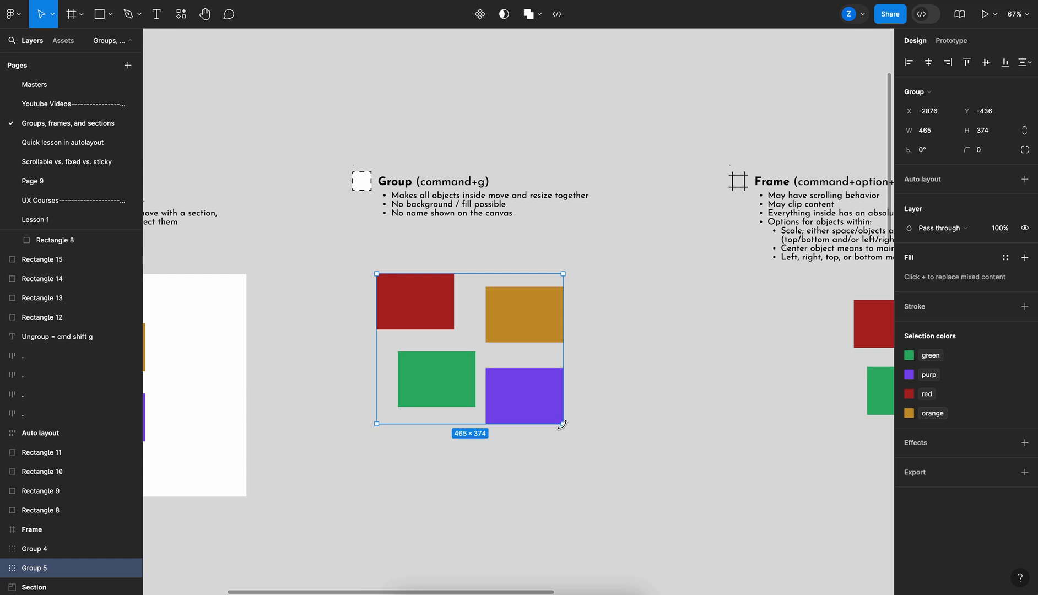
pyautogui.press('super+z')
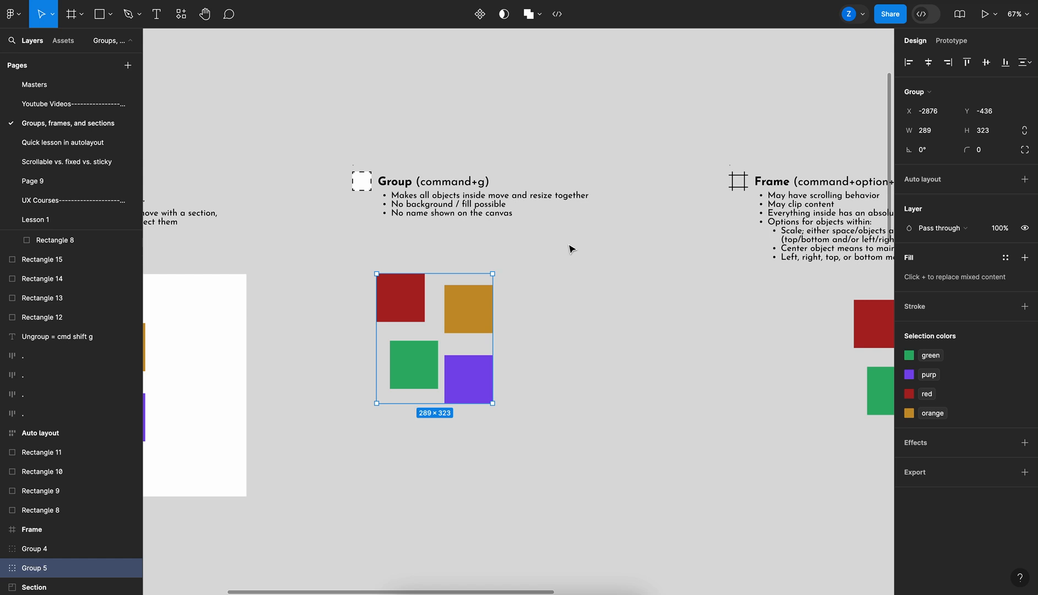
pyautogui.hscroll(10, 570, 249)
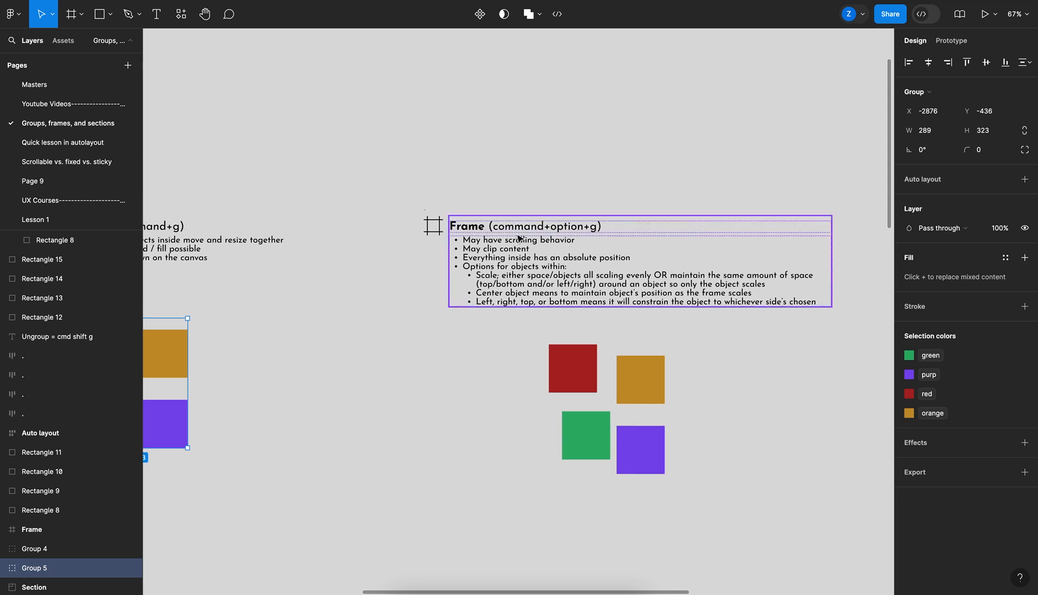
pyautogui.click(435, 143)
pyautogui.scroll(-1, 435, 143)
pyautogui.hscroll(-1, 435, 143)
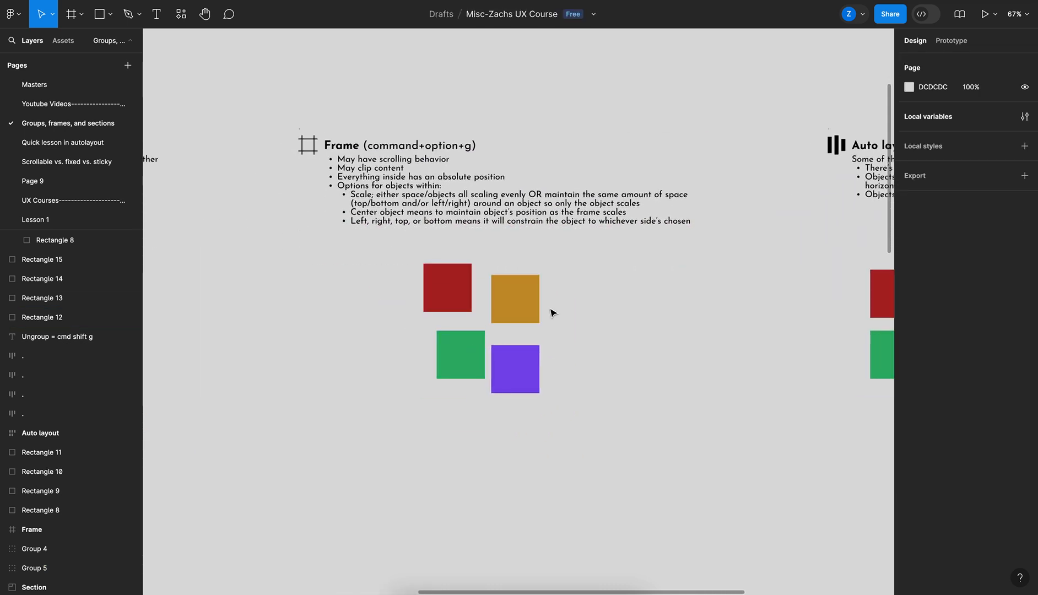
pyautogui.click(79, 21)
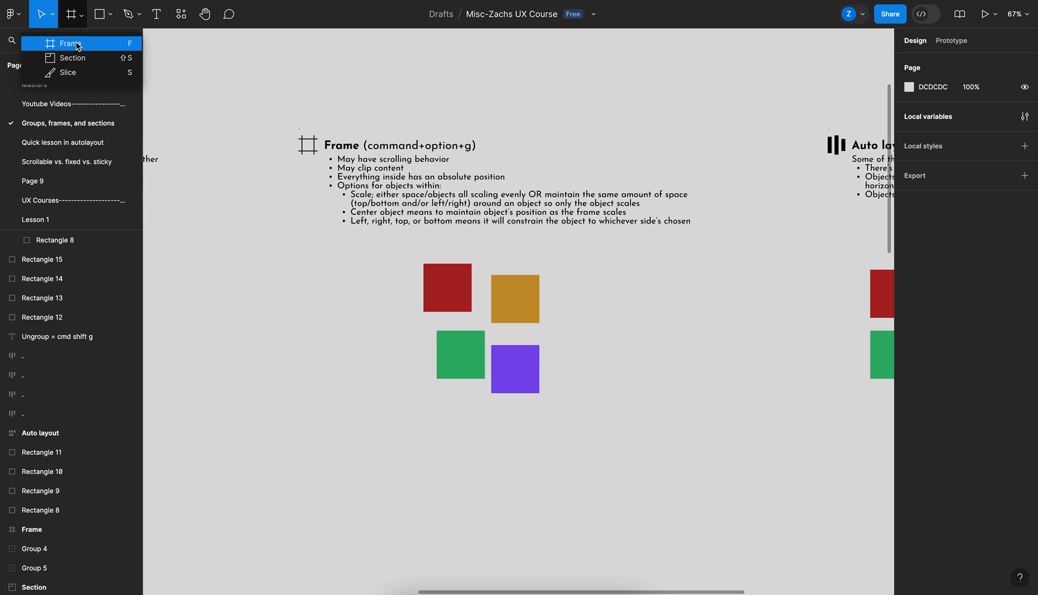
pyautogui.click(81, 17)
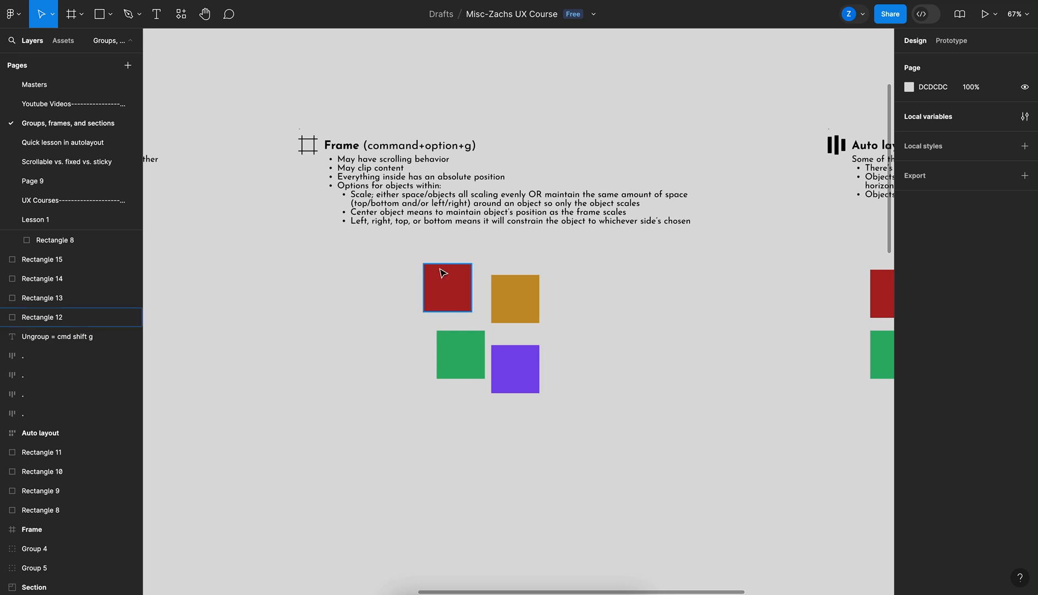
# Wrap the third set of four colored squares in a new frame and add a fill to it
pyautogui.moveTo(382, 248); pyautogui.dragTo(587, 415)
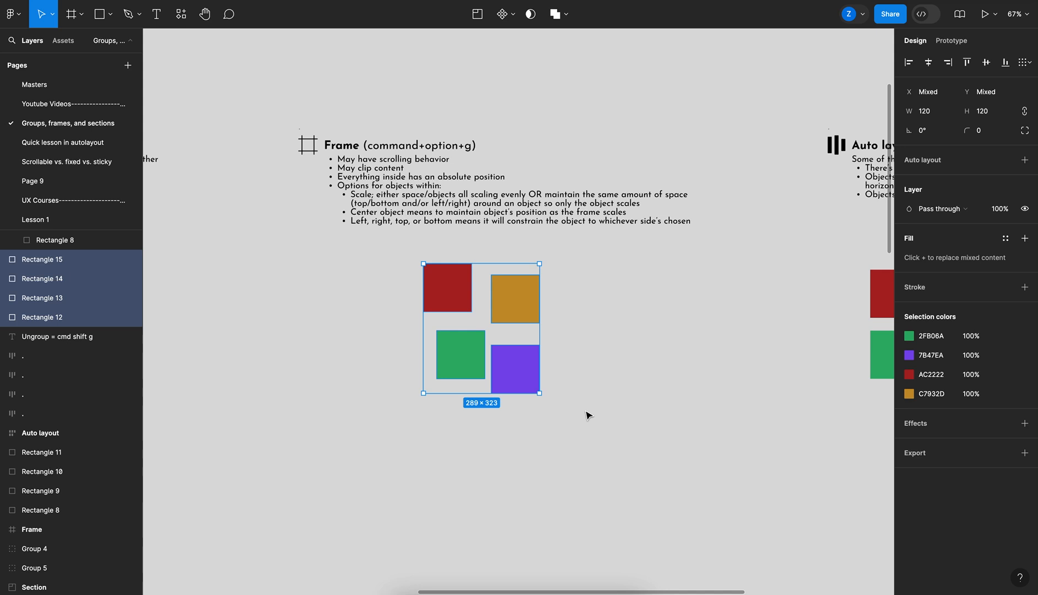
pyautogui.press('super+alt+g')
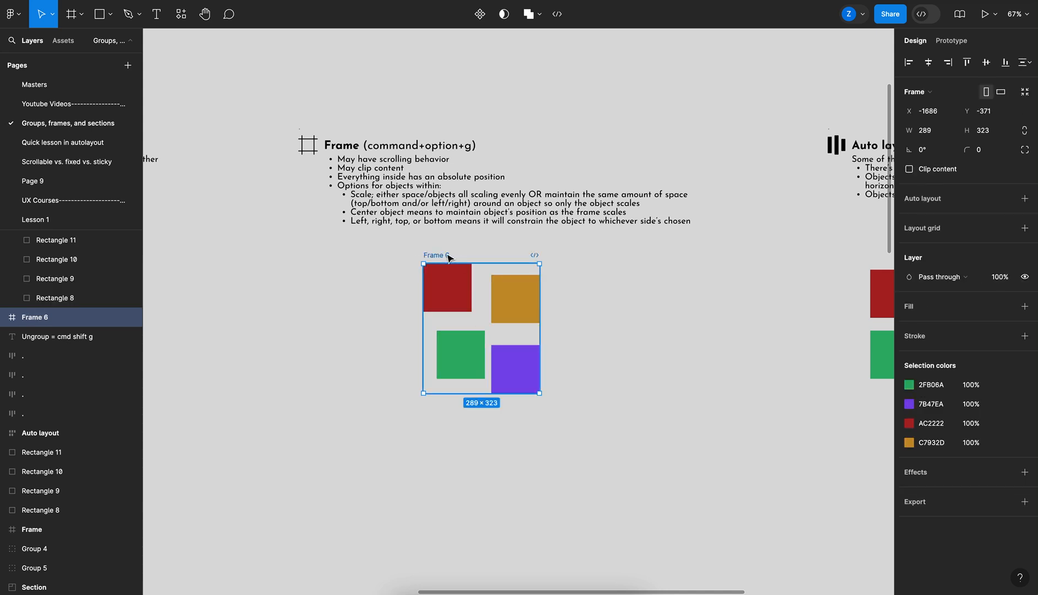
pyautogui.click(558, 280)
pyautogui.click(520, 273)
pyautogui.click(1024, 307)
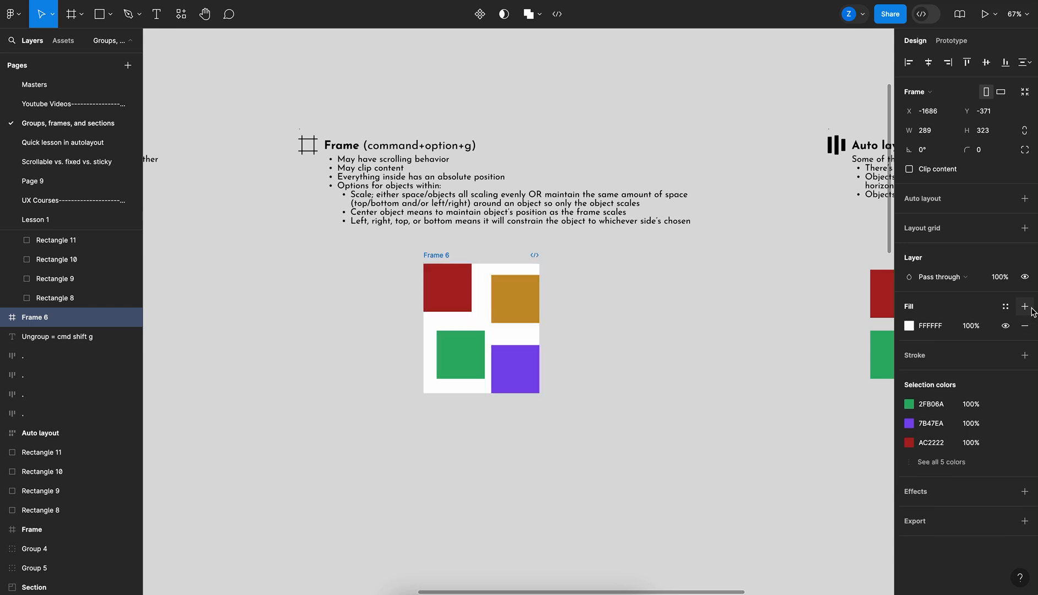
# Add a stroke to Frame 6 and move the frame to the left
pyautogui.click(1024, 355)
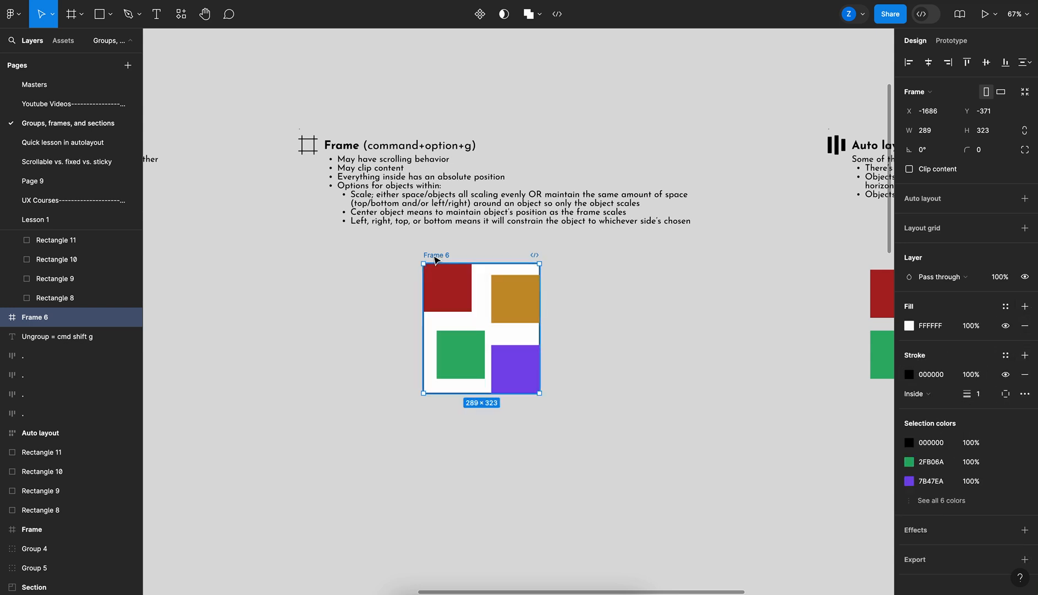
pyautogui.moveTo(435, 255); pyautogui.dragTo(325, 257)
pyautogui.click(561, 306)
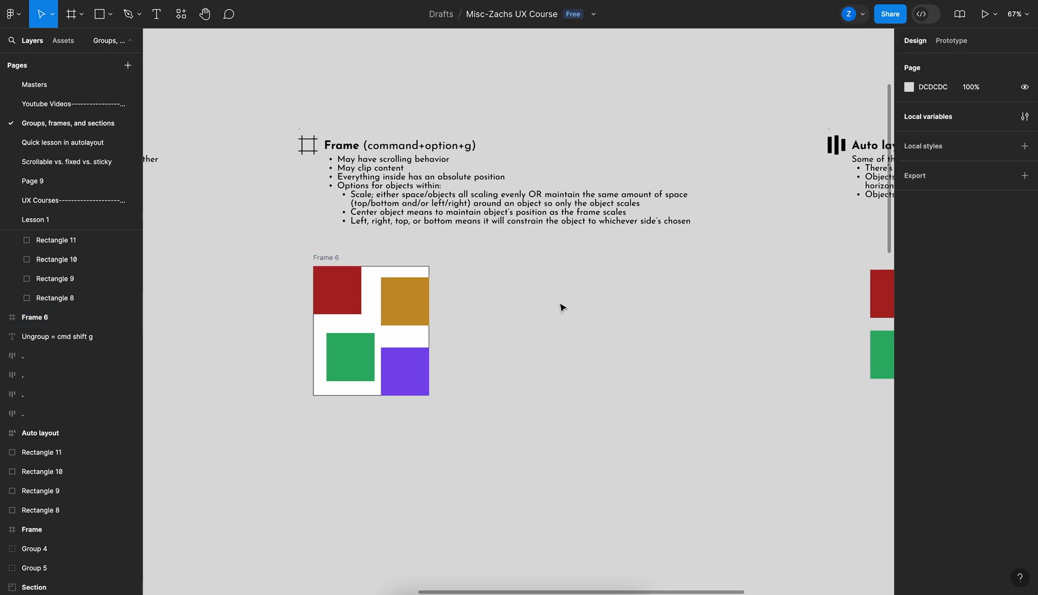
pyautogui.click(335, 254)
pyautogui.moveTo(335, 254); pyautogui.dragTo(363, 256)
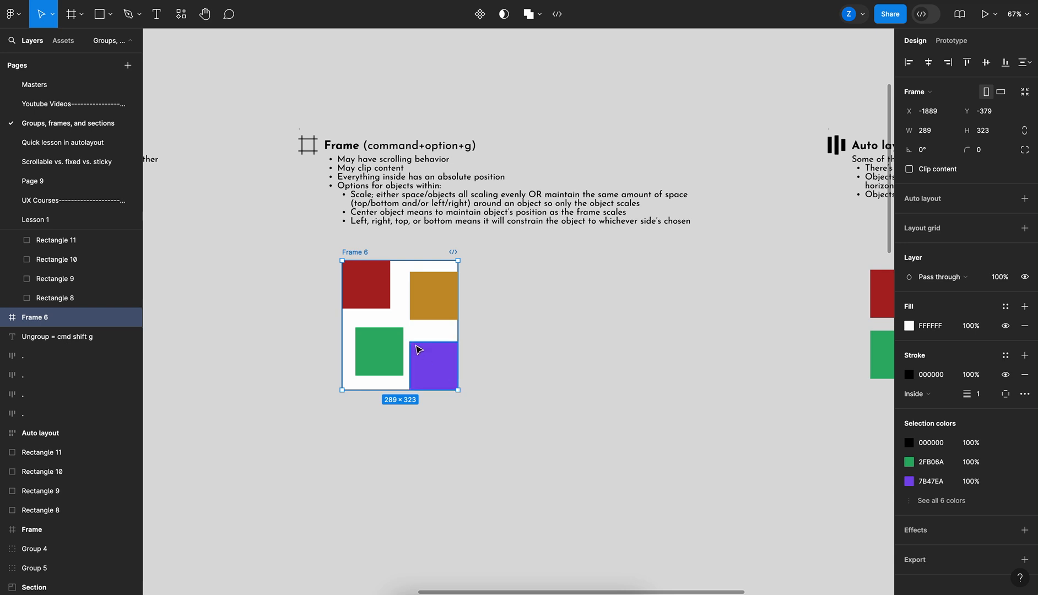
# Resize the frame from its corner to about 366 × 227 and turn on Clip content
pyautogui.moveTo(458, 392); pyautogui.dragTo(486, 356)
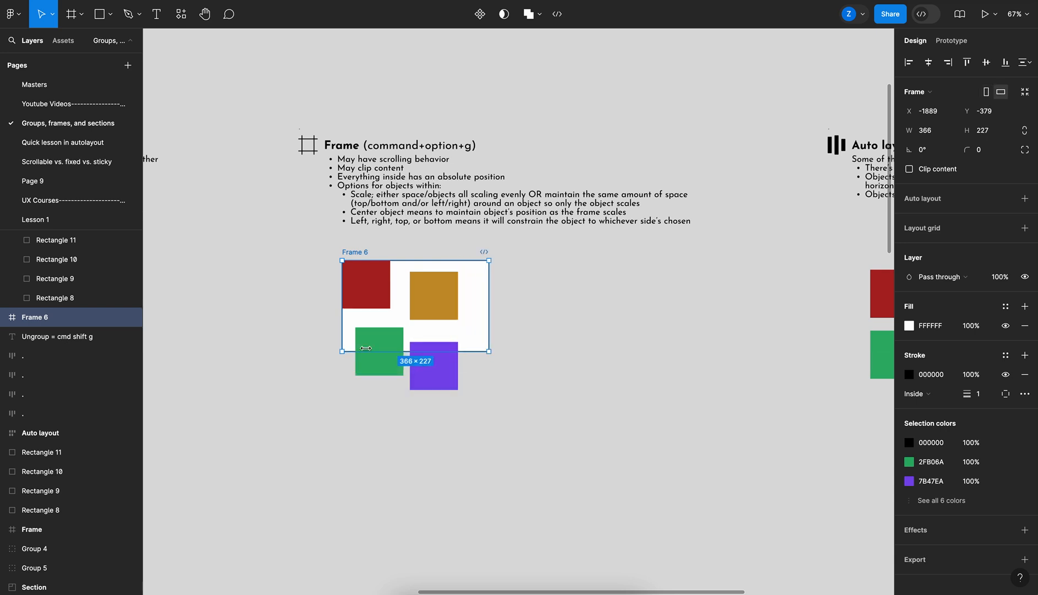
pyautogui.click(503, 420)
pyautogui.moveTo(357, 258)
pyautogui.mouseDown()
pyautogui.moveTo(432, 259)
pyautogui.moveTo(321, 310)
pyautogui.moveTo(342, 268)
pyautogui.mouseUp()
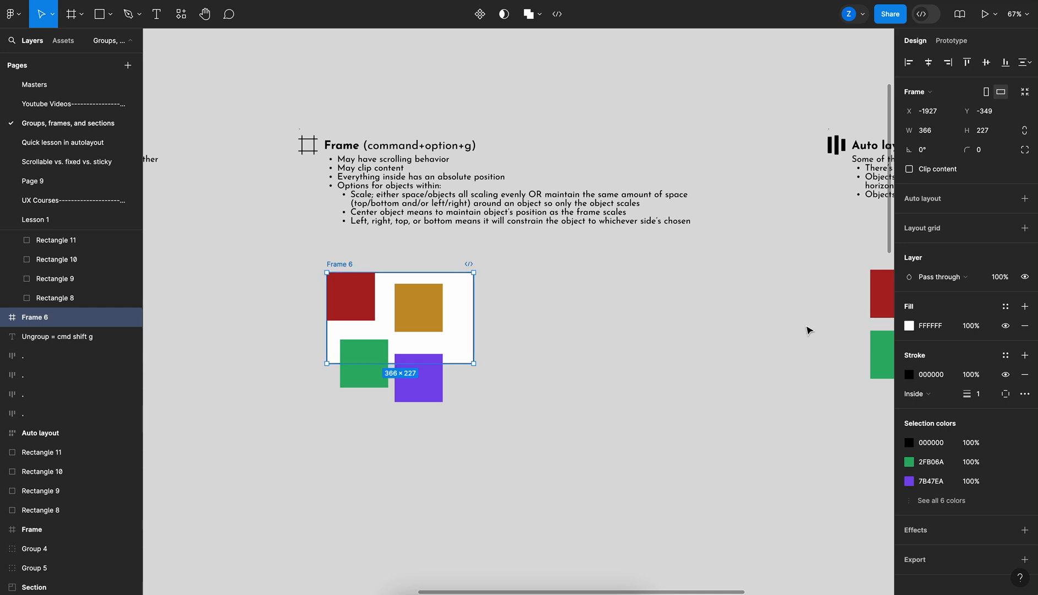
pyautogui.click(924, 171)
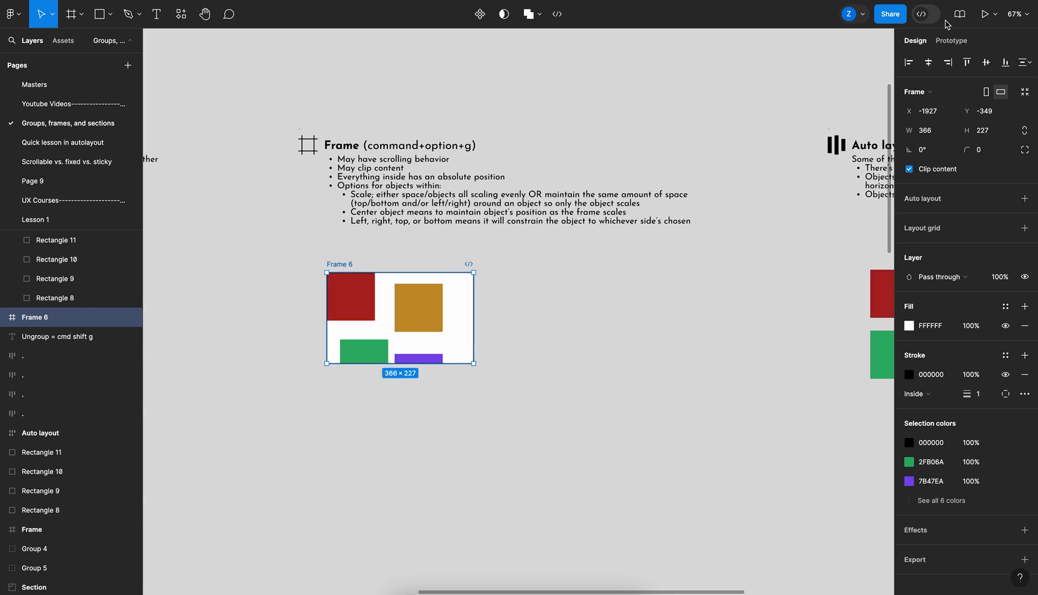
# Set the frame's prototype scroll overflow to Vertical
pyautogui.click(951, 43)
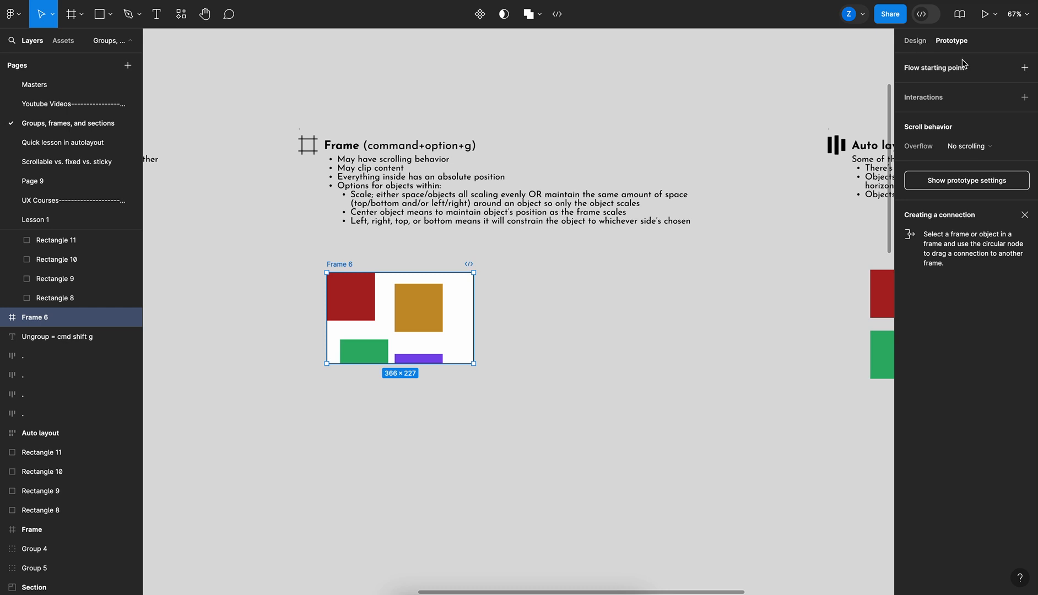
pyautogui.click(981, 146)
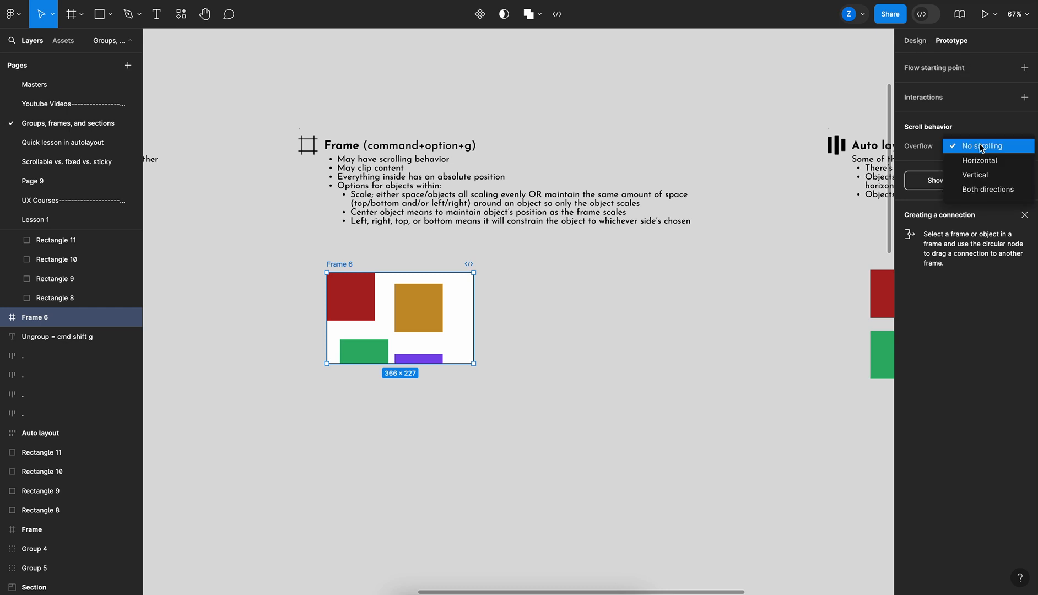
pyautogui.click(985, 175)
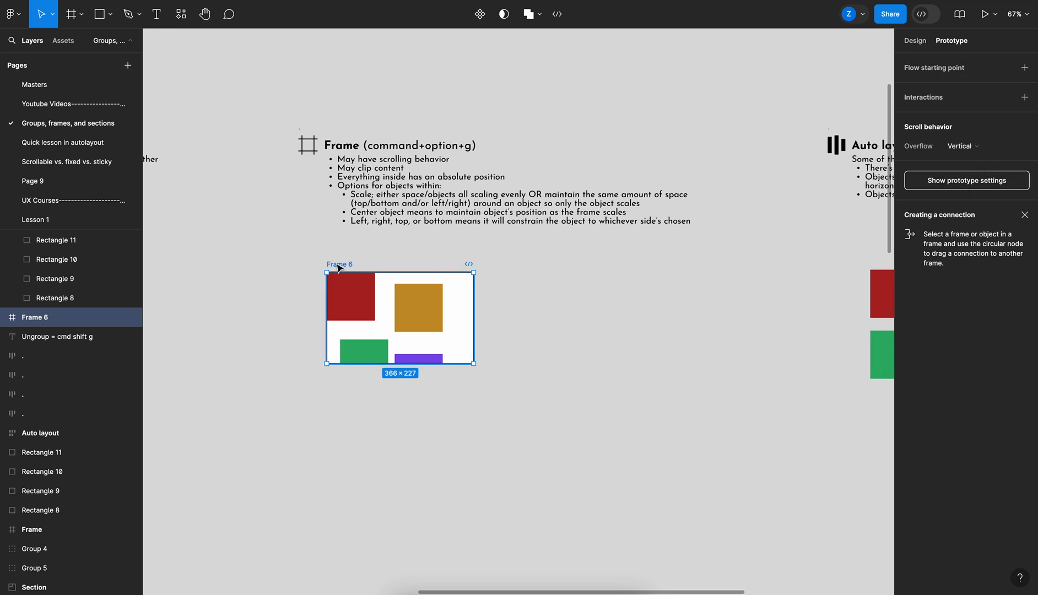
# Preview the frame in the prototype viewer and scroll through its clipped content
pyautogui.click(995, 14)
pyautogui.click(979, 56)
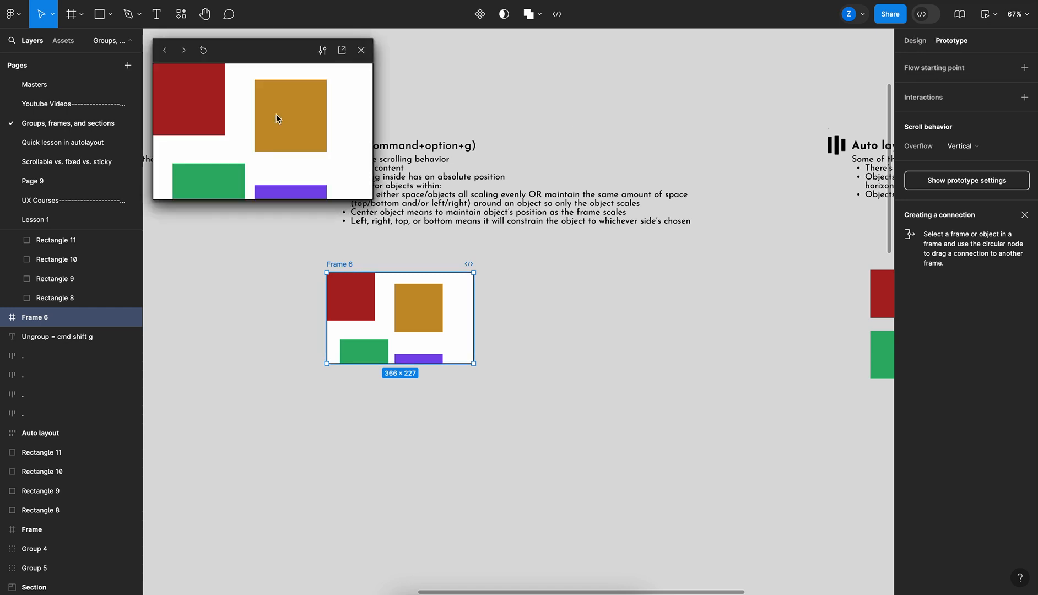
pyautogui.scroll(-3, 289, 137)
pyautogui.scroll(3, 289, 136)
pyautogui.scroll(-3, 290, 138)
pyautogui.scroll(3, 290, 137)
pyautogui.scroll(-3, 290, 138)
pyautogui.scroll(3, 289, 137)
pyautogui.scroll(-3, 289, 137)
pyautogui.scroll(3, 289, 137)
pyautogui.click(362, 51)
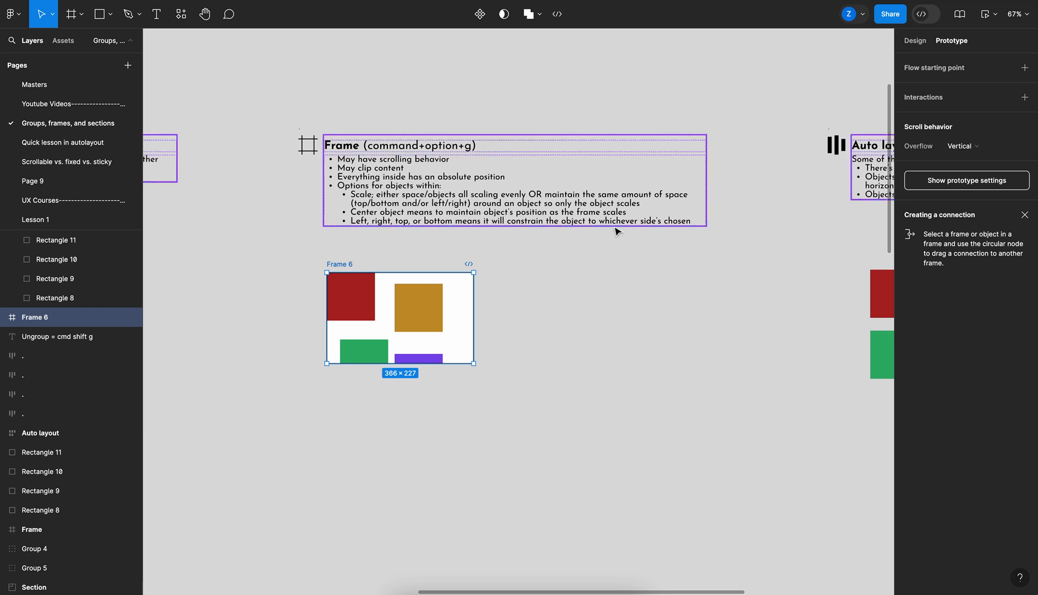
# Return to the design properties and resize the frame to about 380 × 379
pyautogui.click(611, 369)
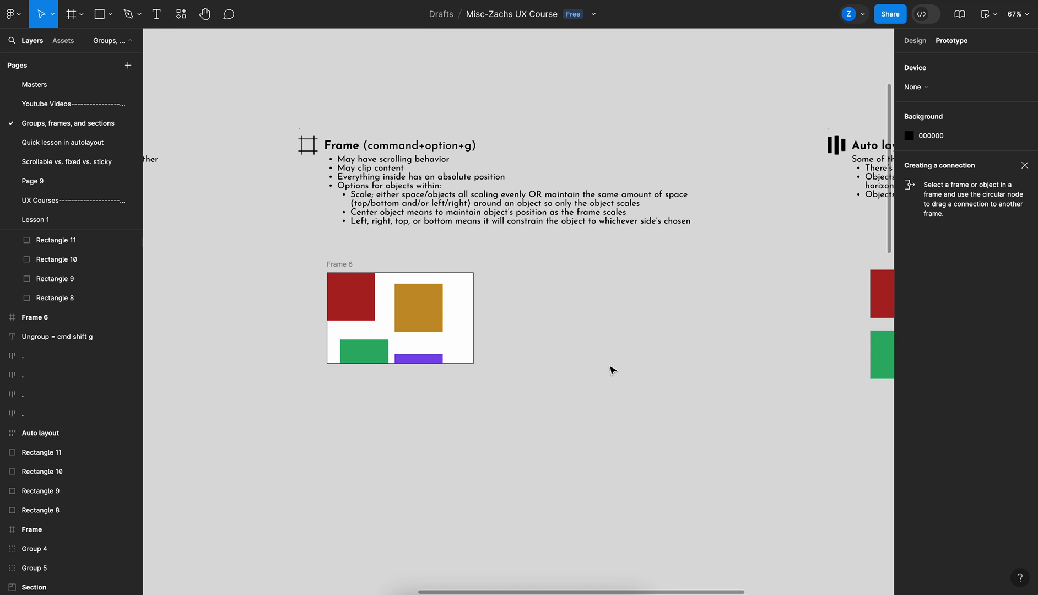
pyautogui.click(341, 265)
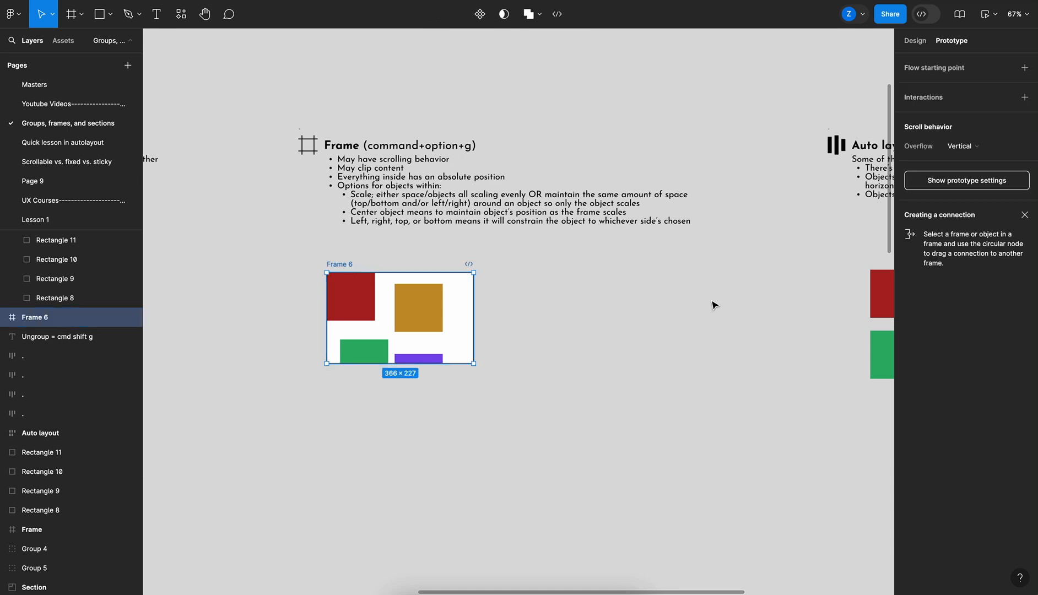
pyautogui.click(549, 375)
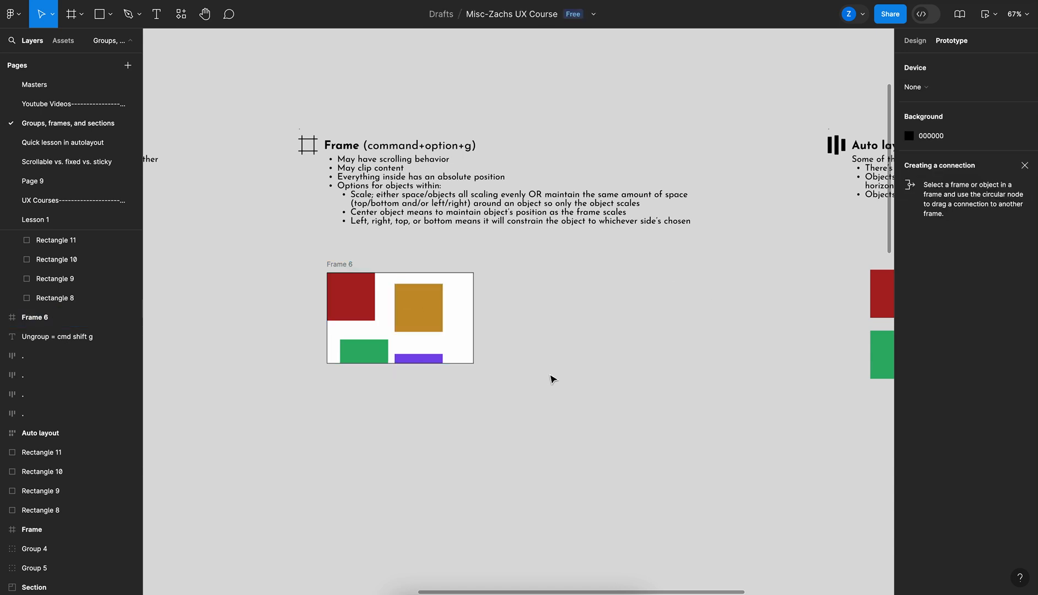
pyautogui.click(355, 276)
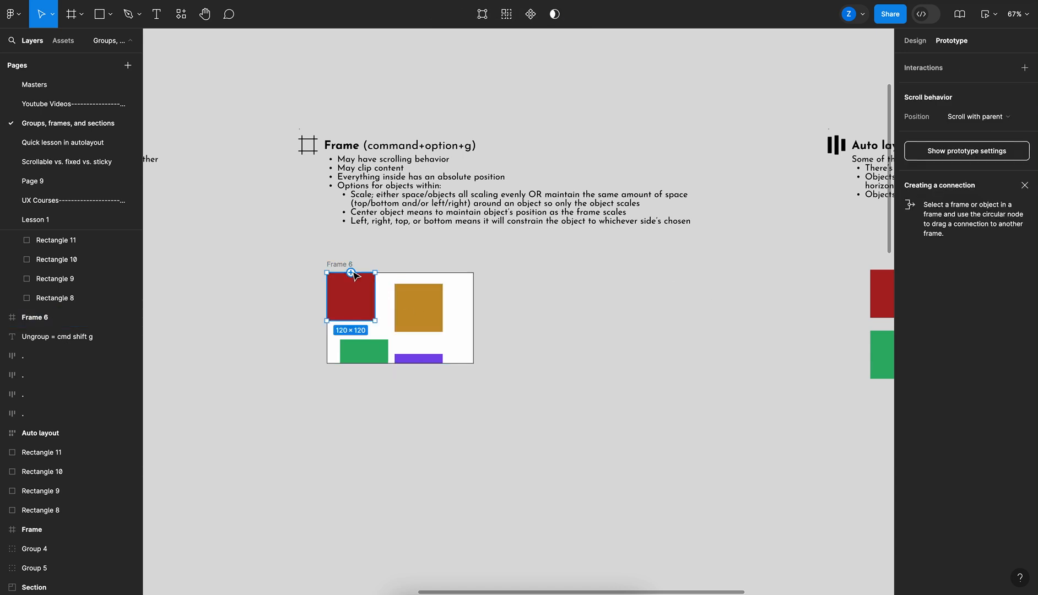
pyautogui.click(914, 41)
pyautogui.click(361, 263)
pyautogui.click(344, 265)
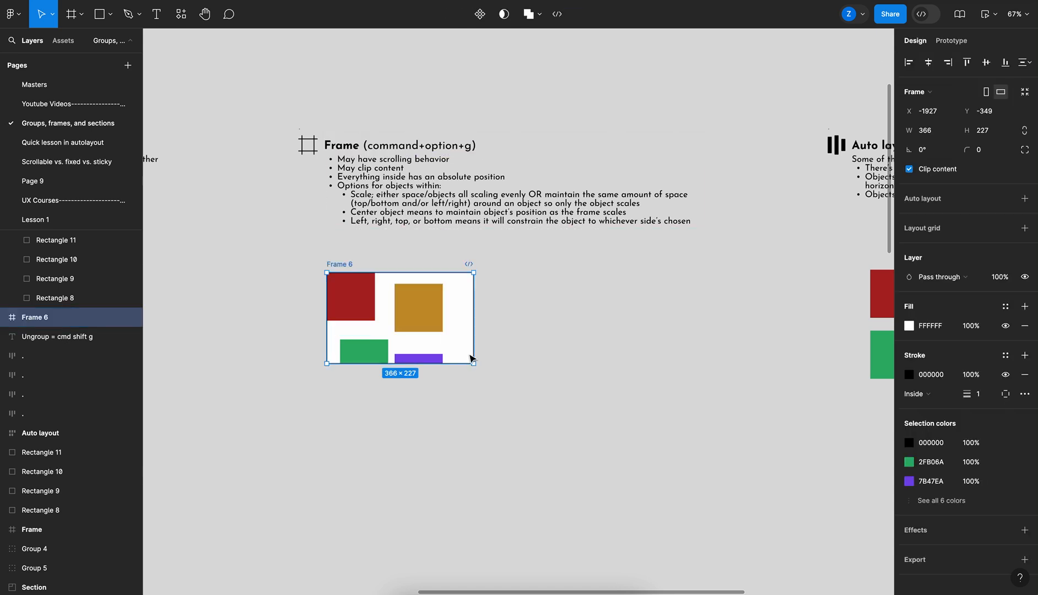
pyautogui.moveTo(474, 364); pyautogui.dragTo(479, 424)
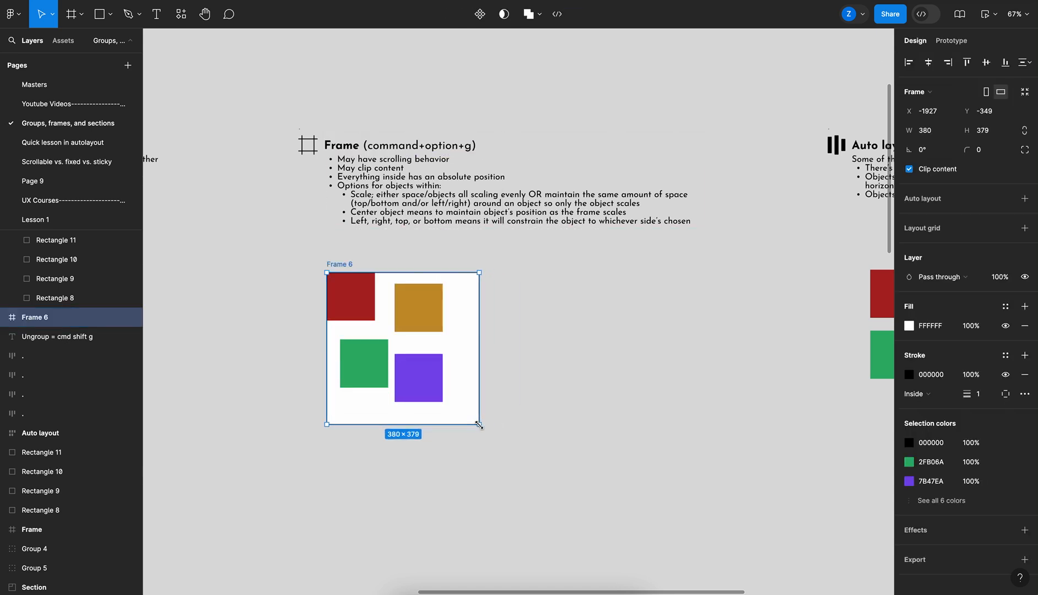
# Set the orange square's horizontal and vertical constraints to Scale
pyautogui.click(347, 300)
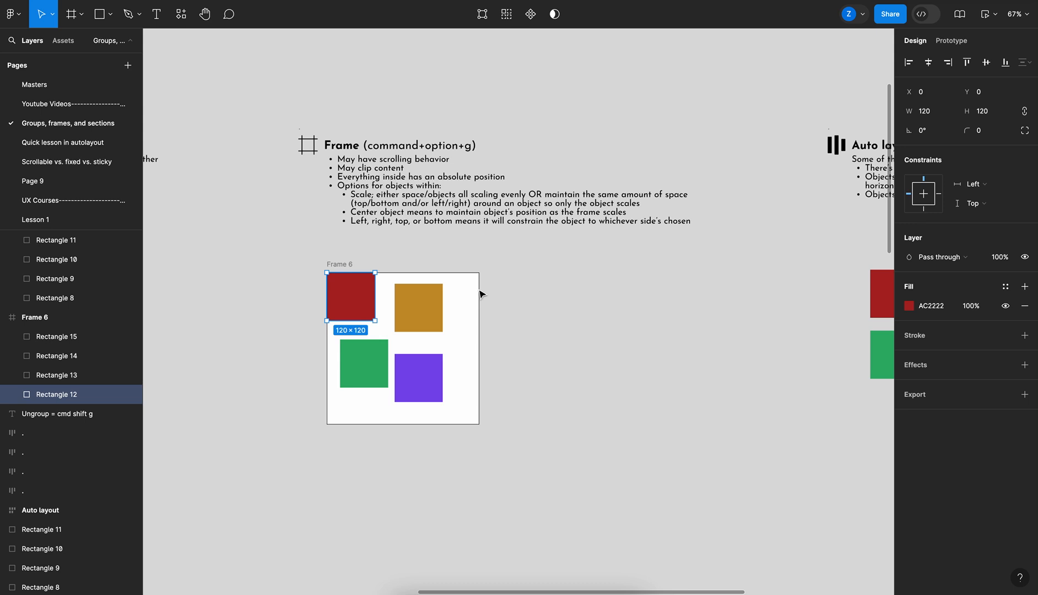
pyautogui.click(404, 314)
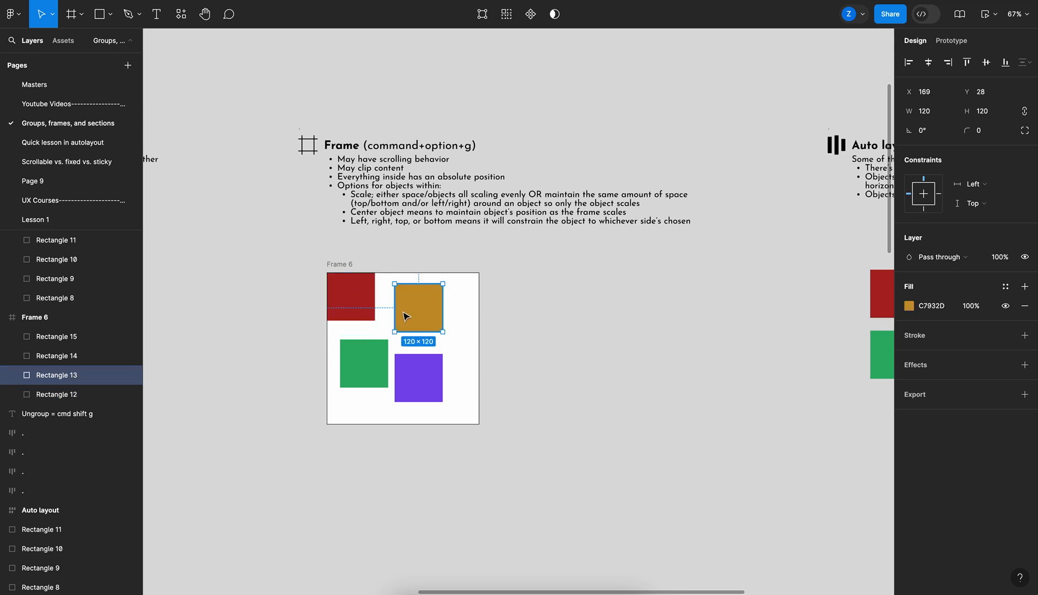
pyautogui.click(1005, 185)
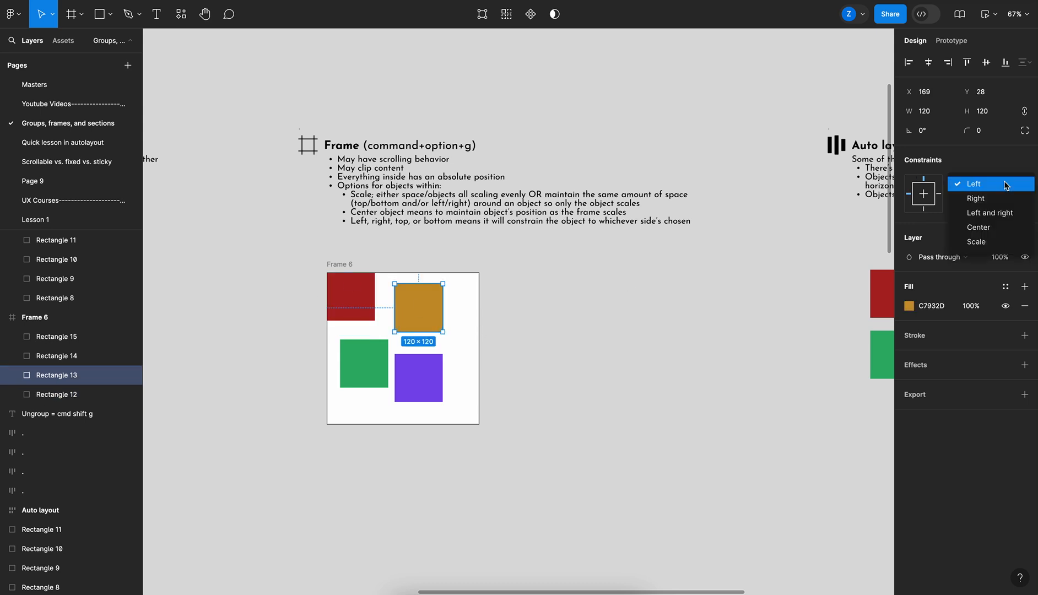
pyautogui.click(990, 243)
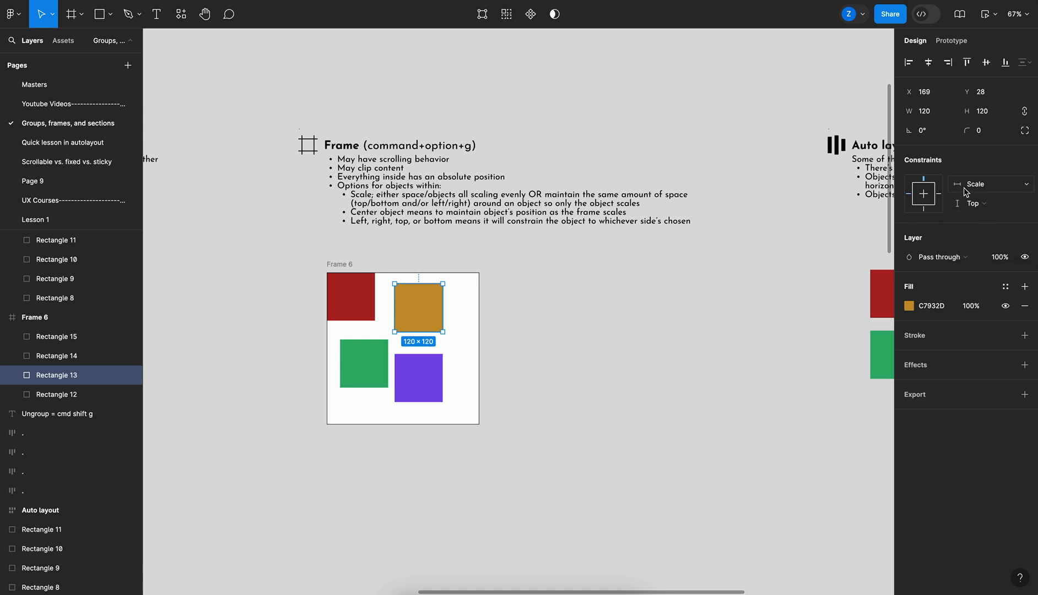
pyautogui.click(985, 207)
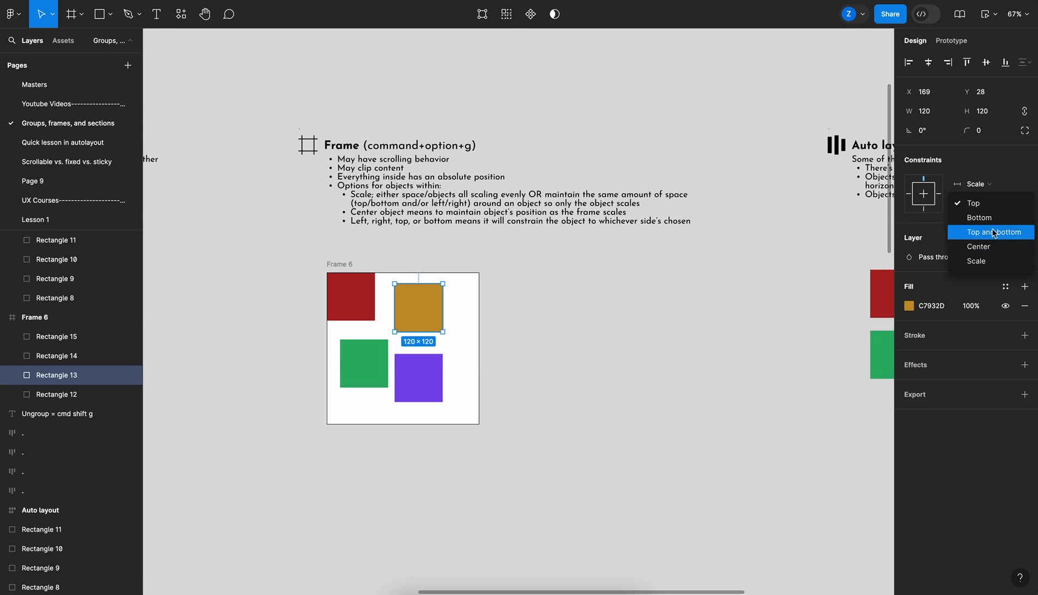
pyautogui.click(983, 261)
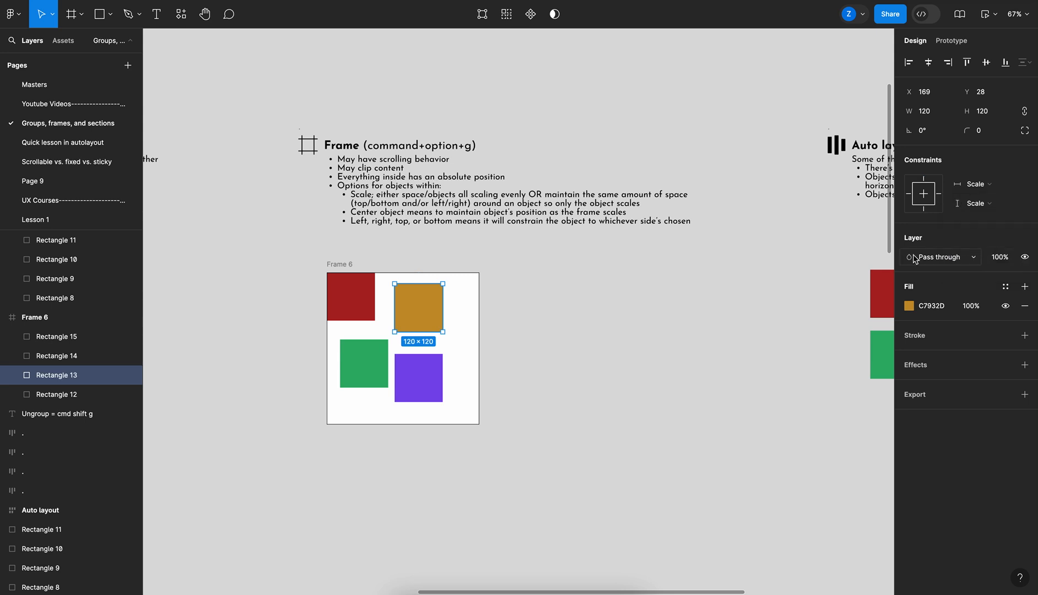
# Set the green square's constraints to Right and Bottom
pyautogui.click(378, 371)
pyautogui.click(974, 184)
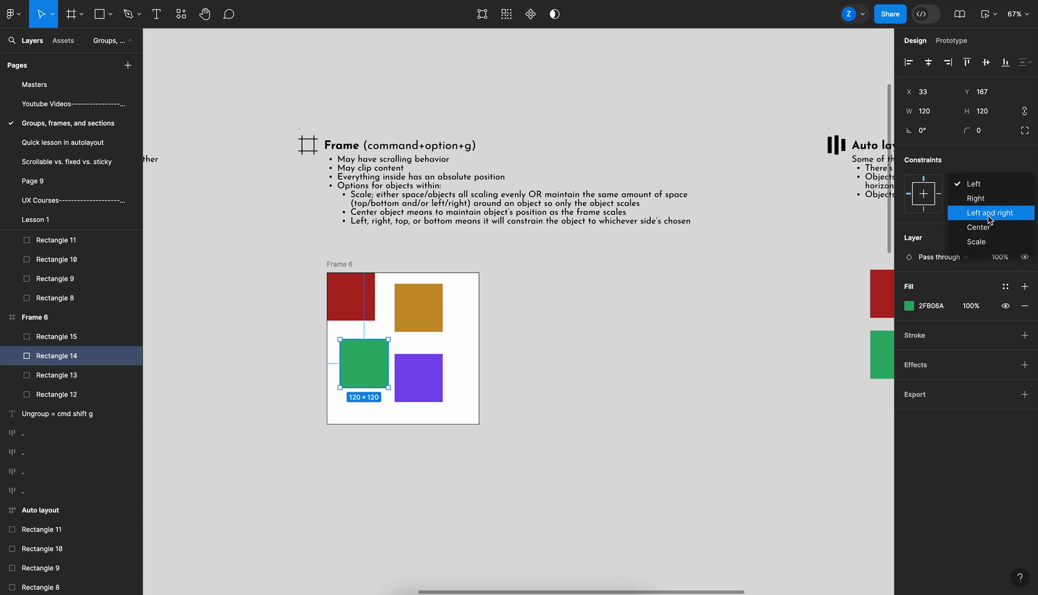
pyautogui.click(975, 199)
pyautogui.click(976, 202)
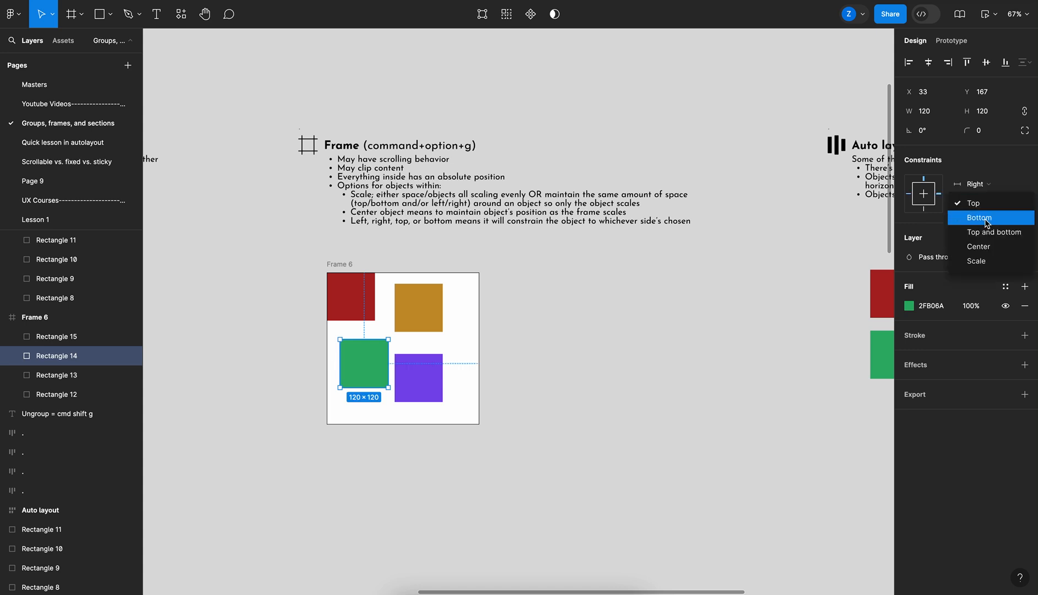
pyautogui.click(986, 220)
# Set the purple square's constraints to Left and right and Top and bottom
pyautogui.click(424, 375)
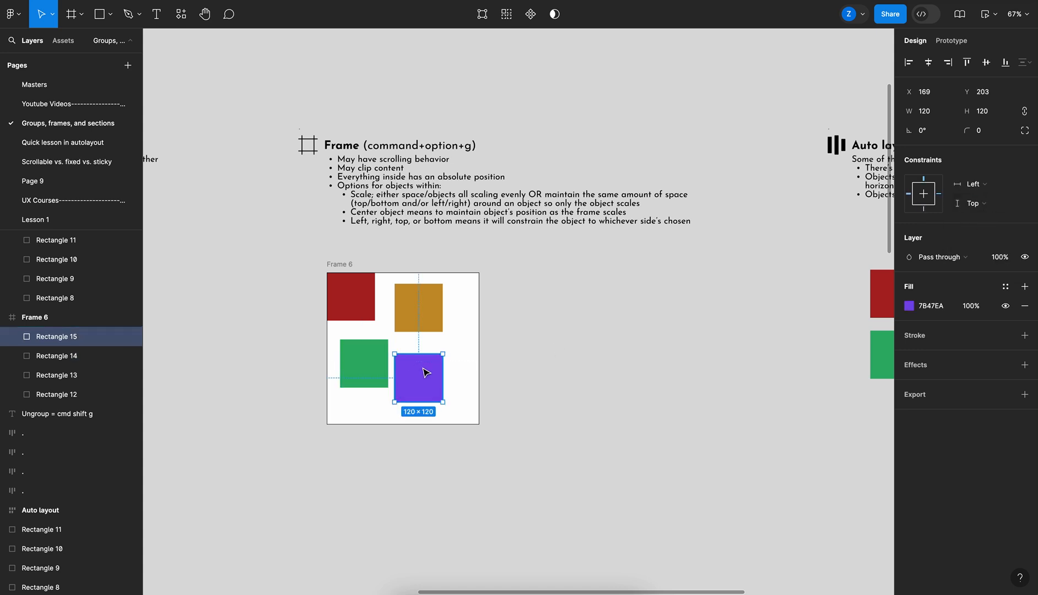
pyautogui.click(988, 185)
pyautogui.click(1002, 213)
pyautogui.click(994, 204)
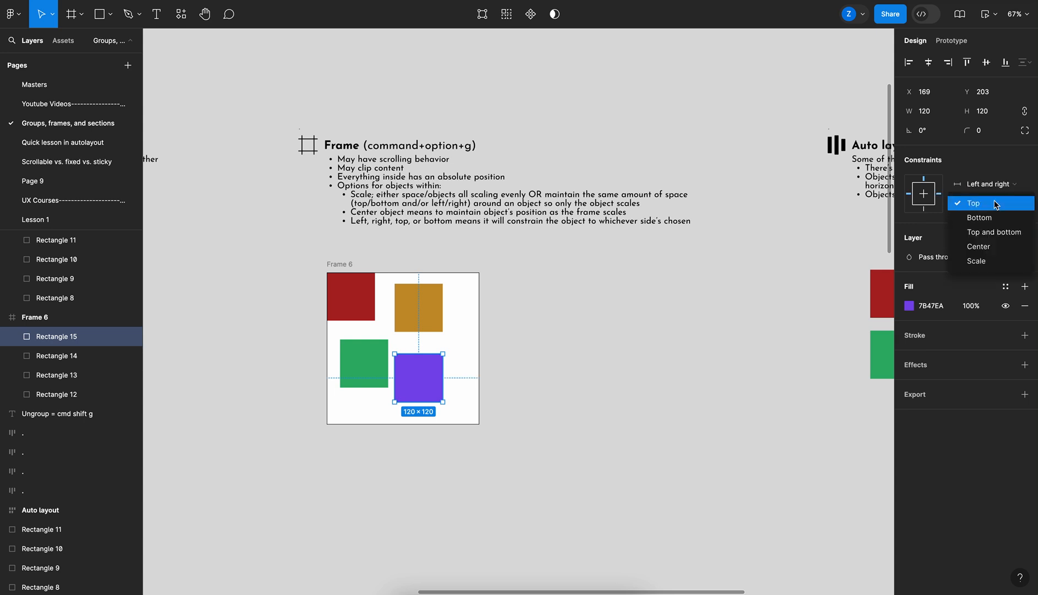
pyautogui.click(995, 232)
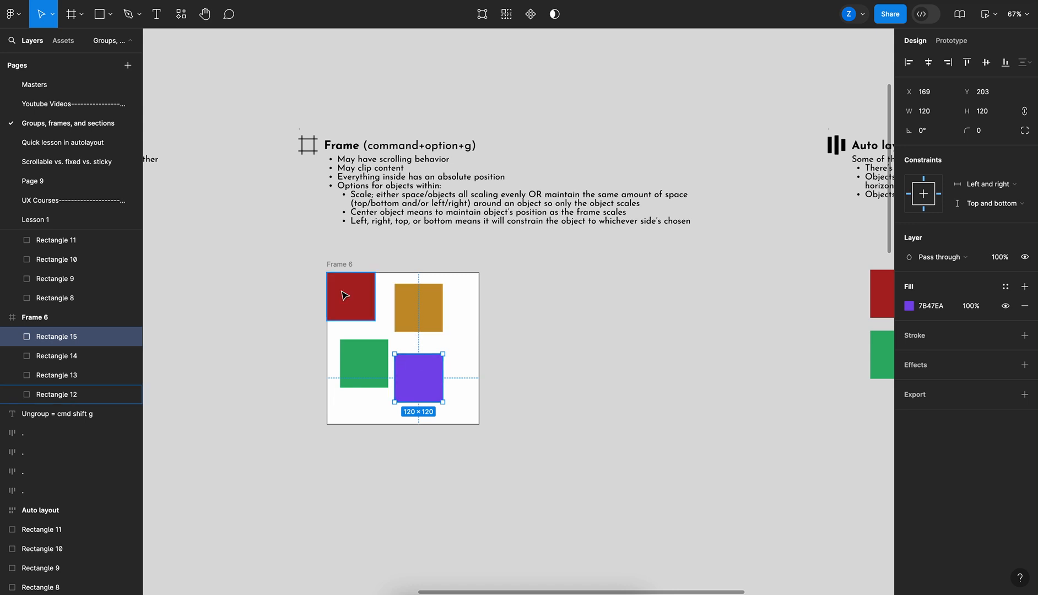
# Resize the frame to about 317 × 639 to test how the constrained squares respond
pyautogui.click(342, 264)
pyautogui.moveTo(480, 424)
pyautogui.mouseDown()
pyautogui.moveTo(504, 485)
pyautogui.moveTo(578, 482)
pyautogui.moveTo(550, 498)
pyautogui.moveTo(466, 444)
pyautogui.moveTo(468, 415)
pyautogui.mouseUp()
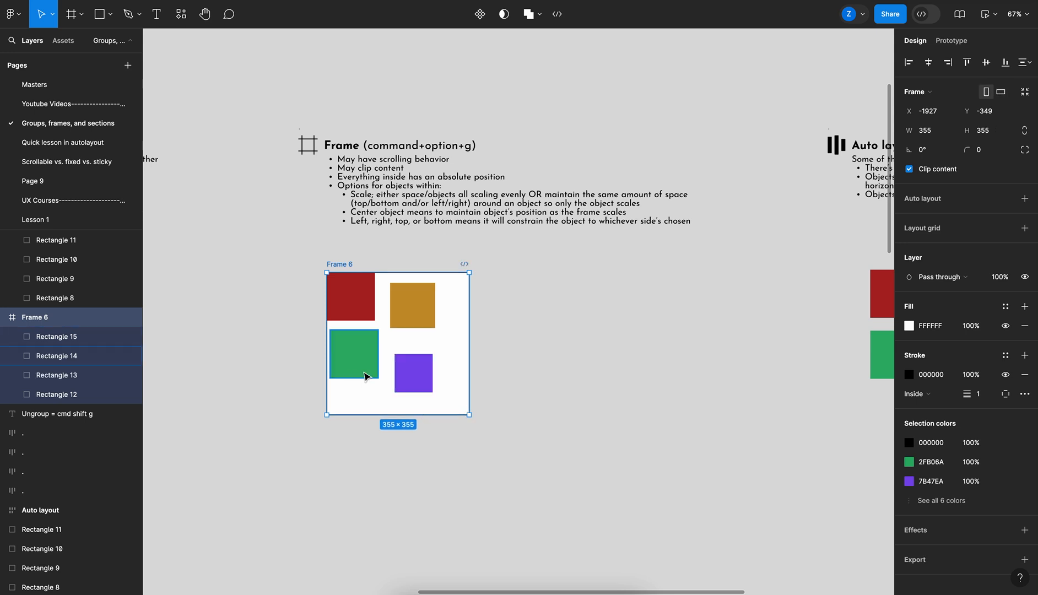
pyautogui.moveTo(469, 414); pyautogui.dragTo(454, 528)
pyautogui.click(346, 472)
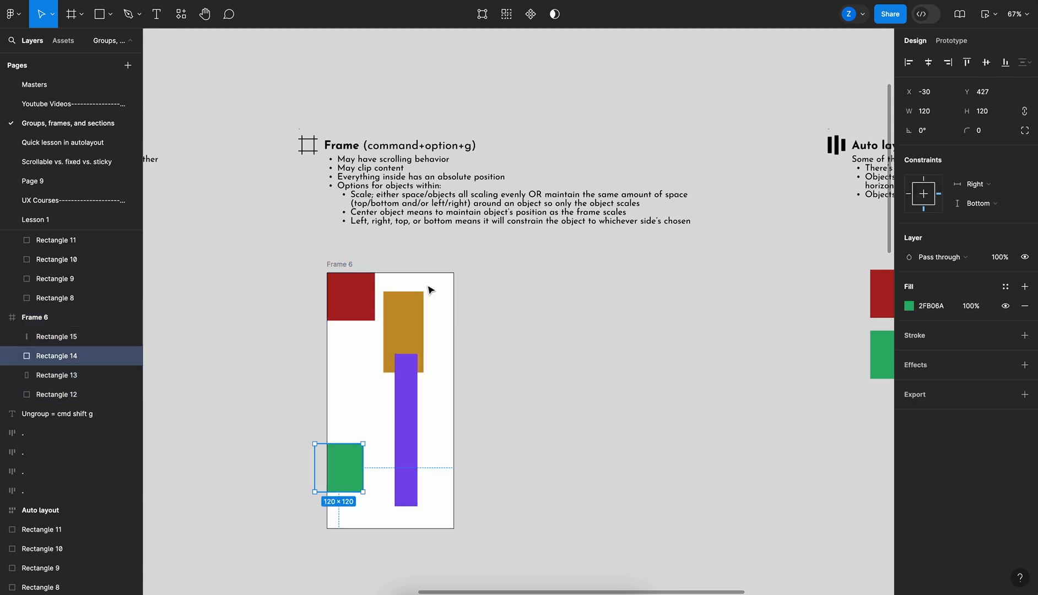
# Resize the frame back down, then stretch it to about 413 × 384 to compare the constraints
pyautogui.click(344, 264)
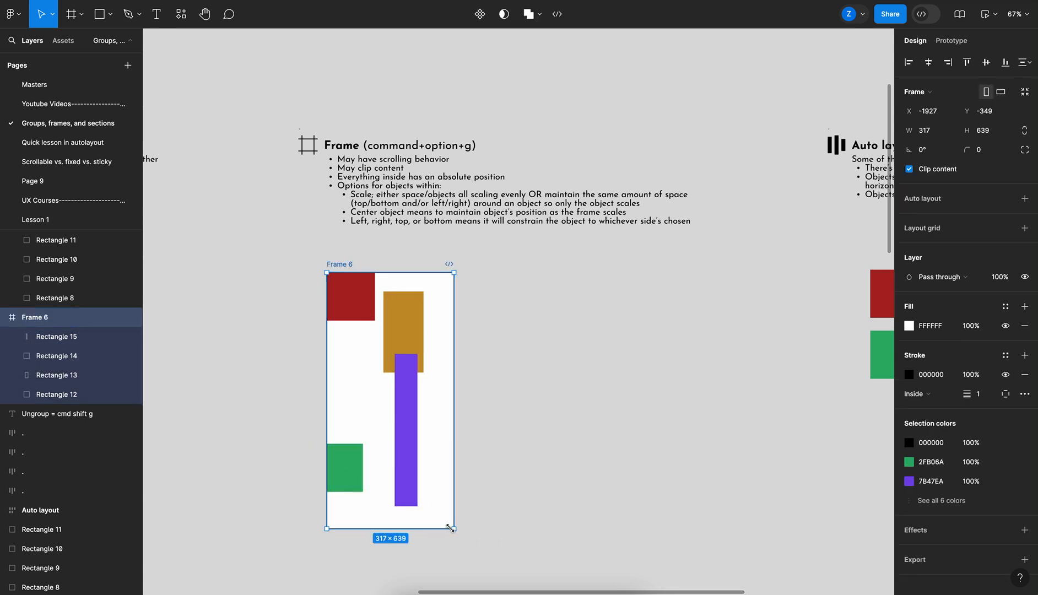
pyautogui.moveTo(455, 530); pyautogui.dragTo(477, 422)
pyautogui.click(432, 315)
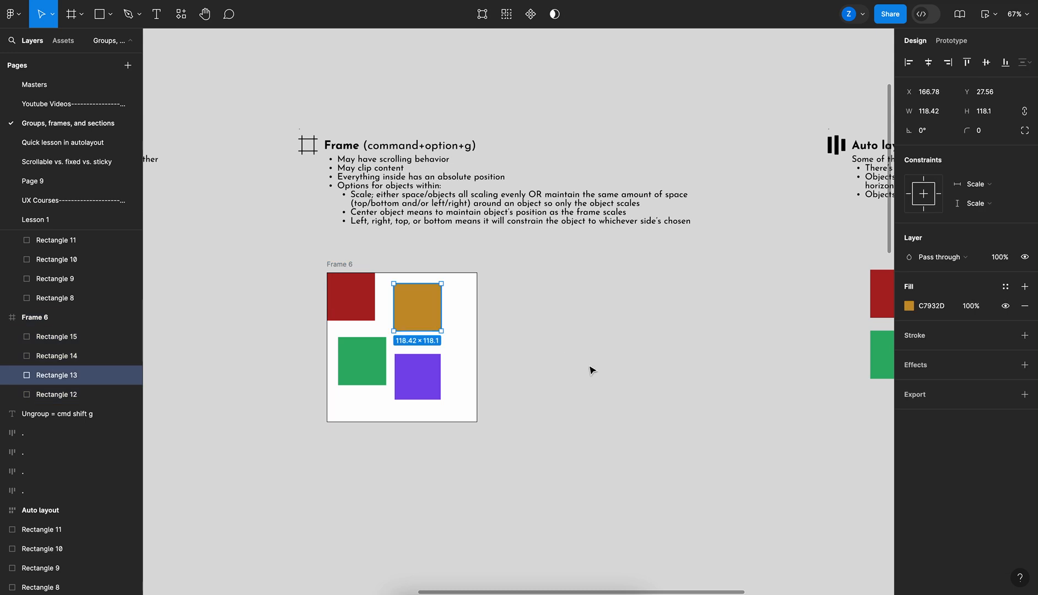
pyautogui.click(500, 314)
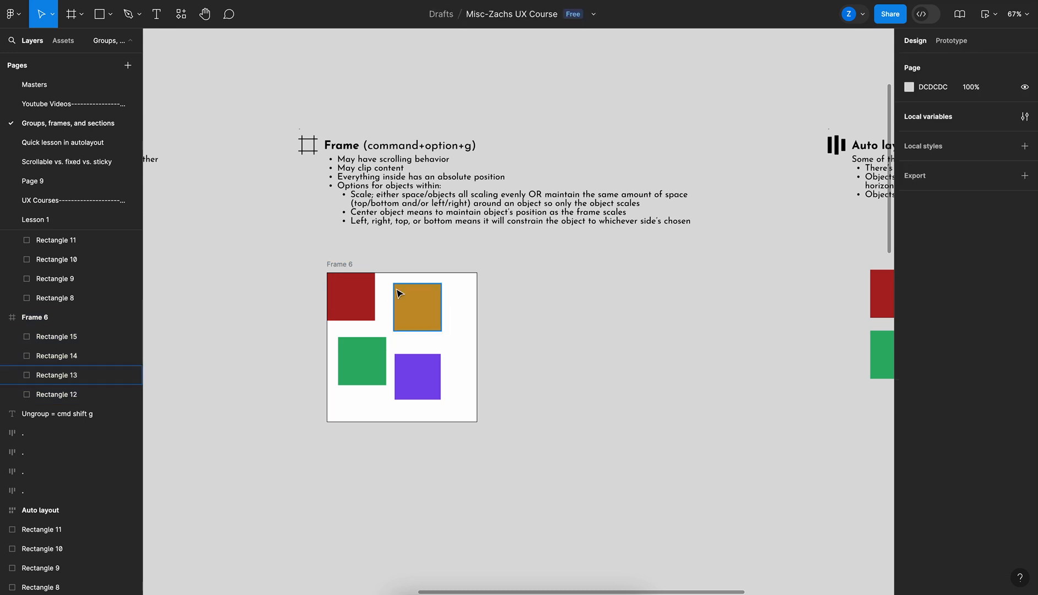
pyautogui.click(342, 265)
pyautogui.moveTo(477, 422)
pyautogui.mouseDown()
pyautogui.moveTo(550, 464)
pyautogui.moveTo(648, 423)
pyautogui.moveTo(590, 389)
pyautogui.moveTo(548, 463)
pyautogui.moveTo(571, 551)
pyautogui.moveTo(470, 510)
pyautogui.moveTo(477, 431)
pyautogui.moveTo(495, 426)
pyautogui.mouseUp()
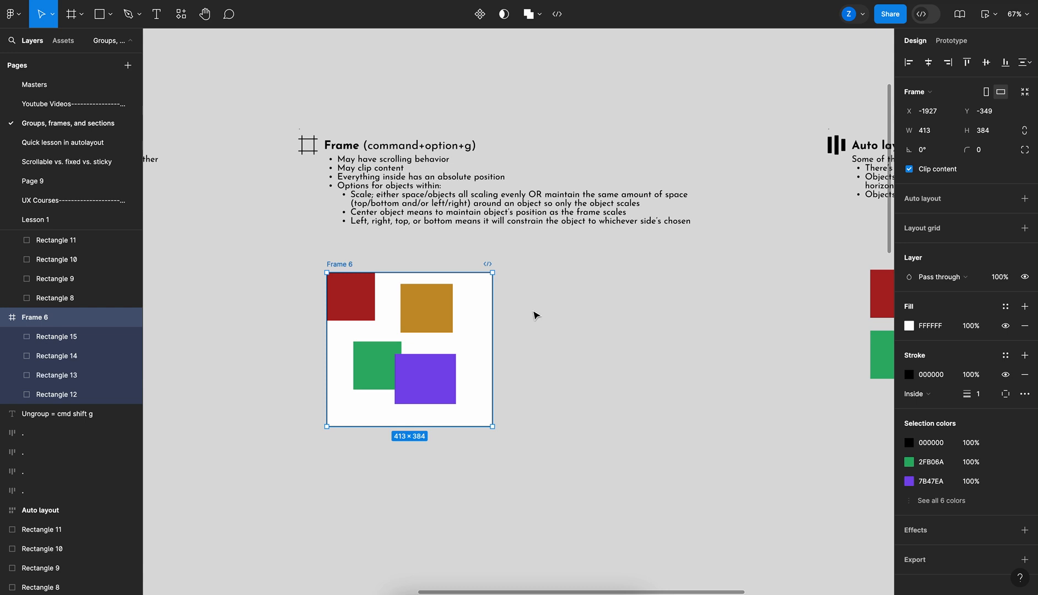
pyautogui.hscroll(10, 533, 315)
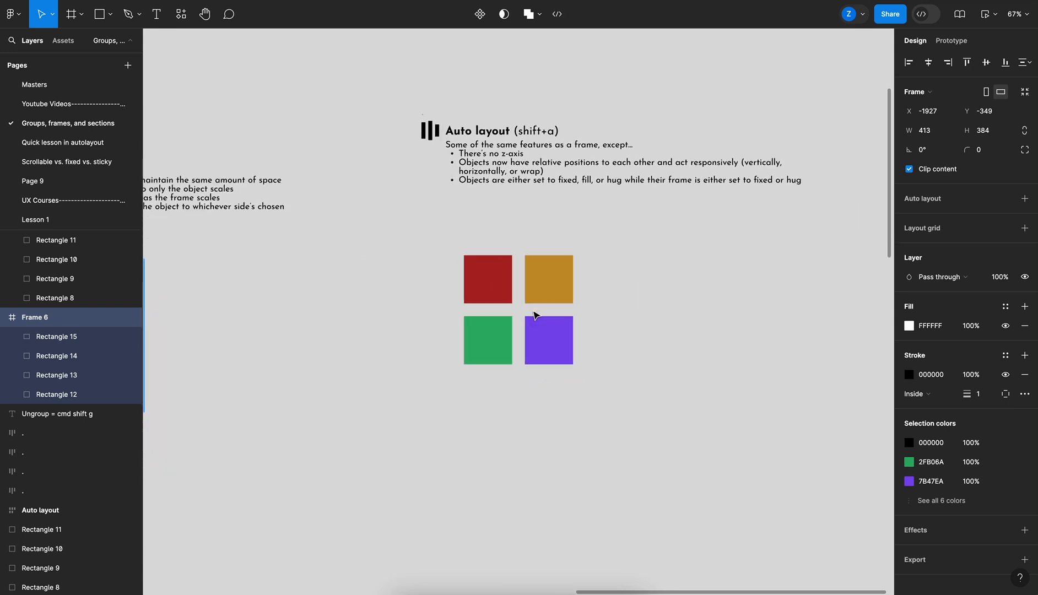
pyautogui.hscroll(2, 533, 315)
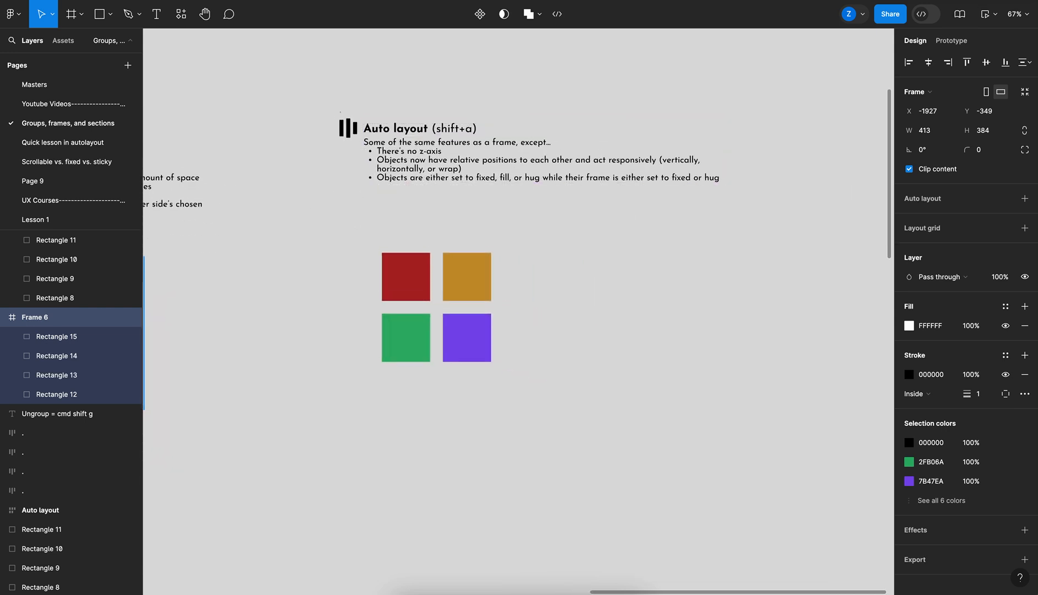
pyautogui.click(660, 236)
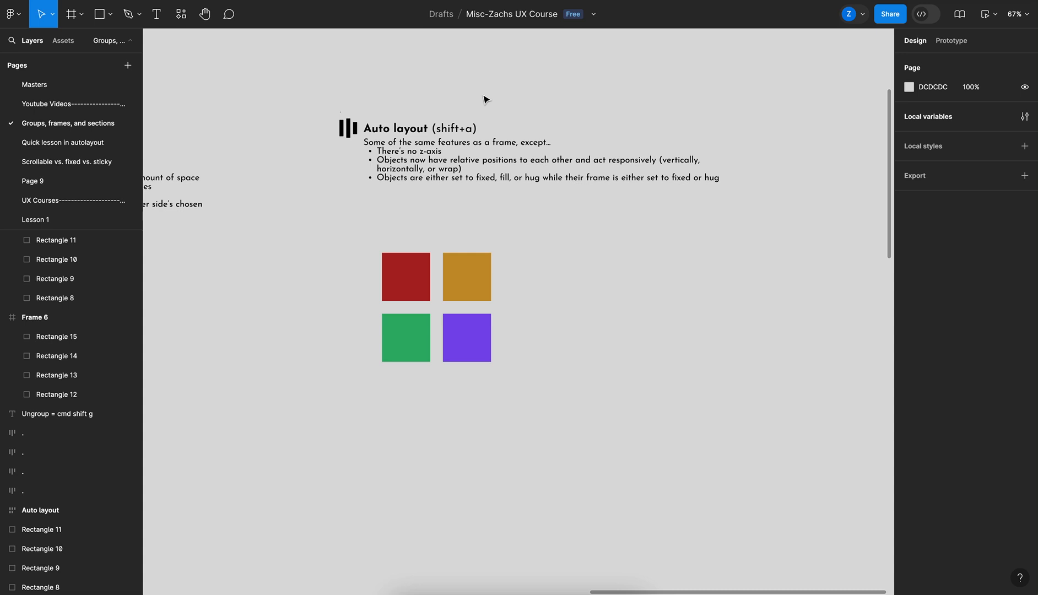
pyautogui.hscroll(-10, 483, 99)
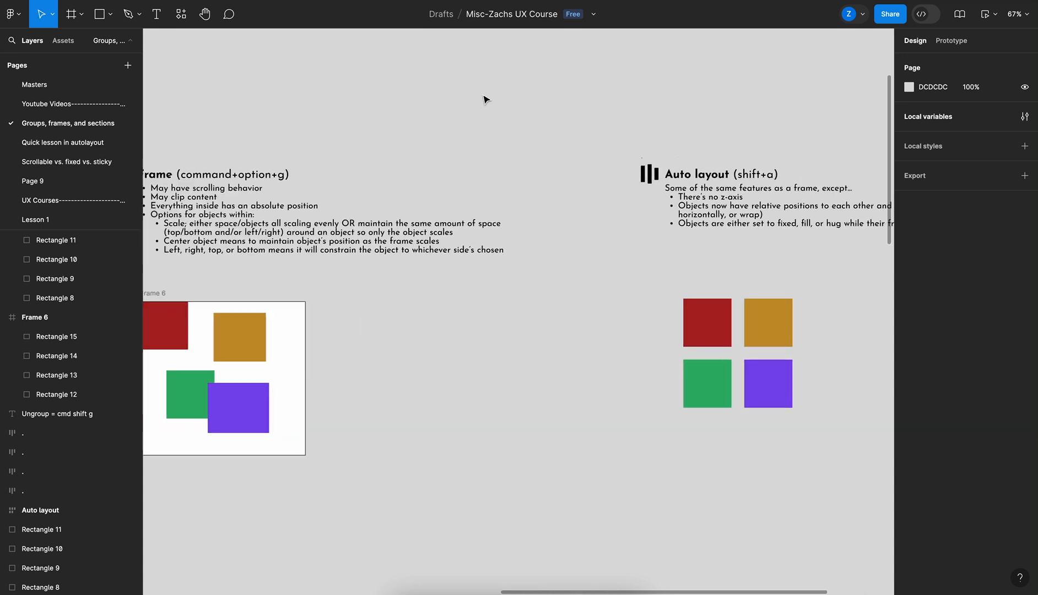
pyautogui.click(296, 272)
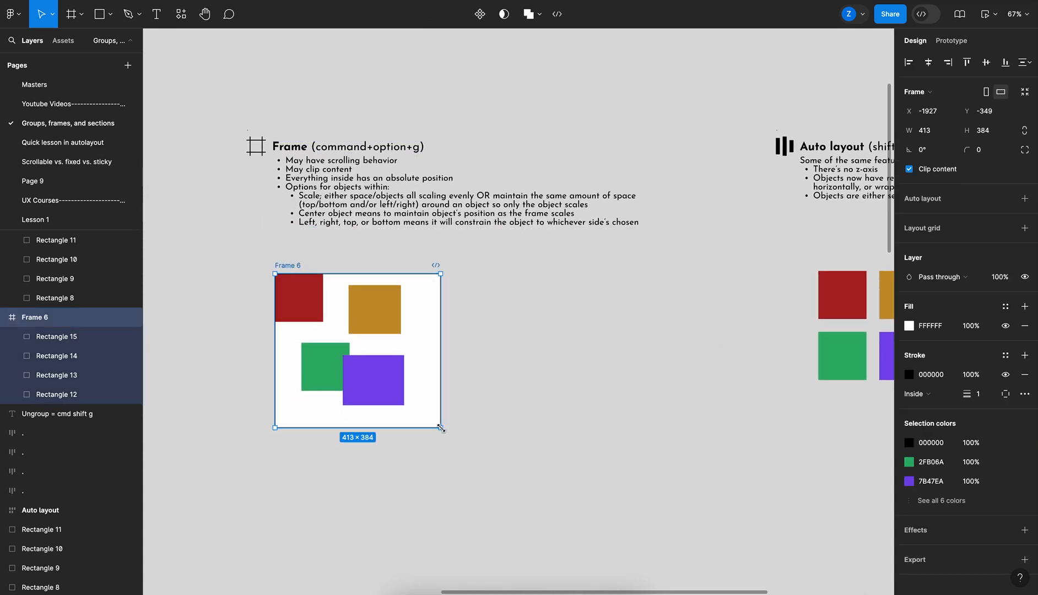
pyautogui.moveTo(441, 428)
pyautogui.mouseDown()
pyautogui.moveTo(414, 404)
pyautogui.moveTo(491, 423)
pyautogui.moveTo(454, 477)
pyautogui.moveTo(407, 378)
pyautogui.moveTo(459, 426)
pyautogui.mouseUp()
pyautogui.hscroll(10, 621, 365)
# Select the four squares under the Auto layout heading and wrap them in an auto layout frame
pyautogui.moveTo(420, 261); pyautogui.dragTo(630, 406)
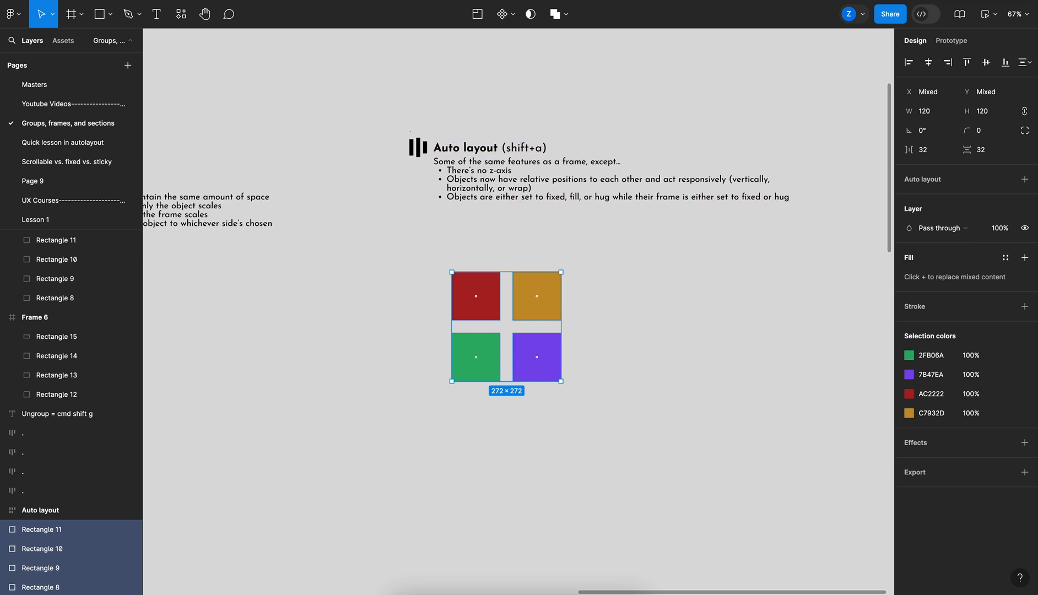
pyautogui.click(559, 112)
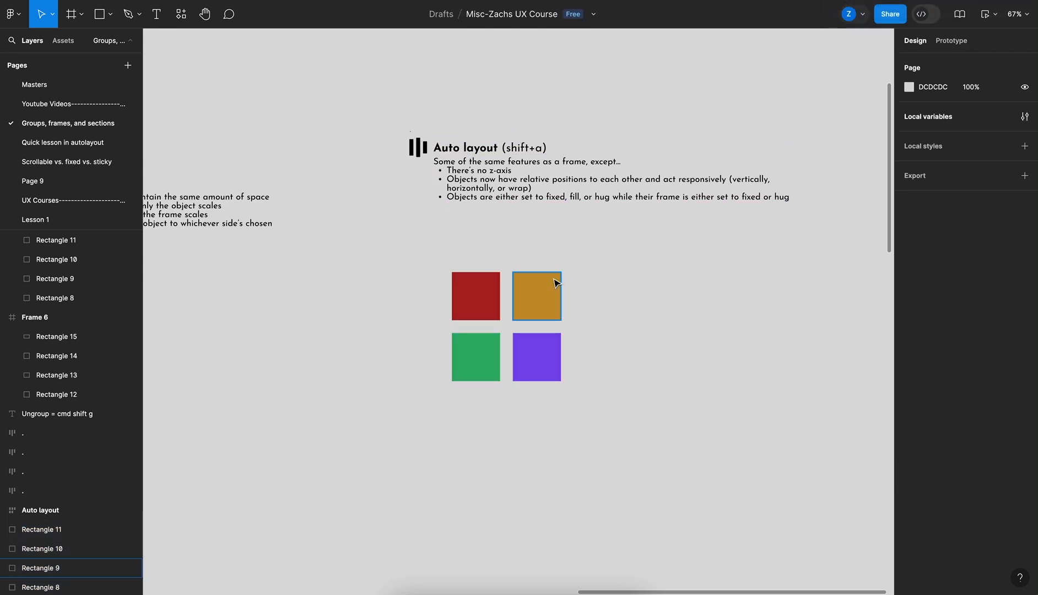
pyautogui.moveTo(429, 248); pyautogui.dragTo(615, 406)
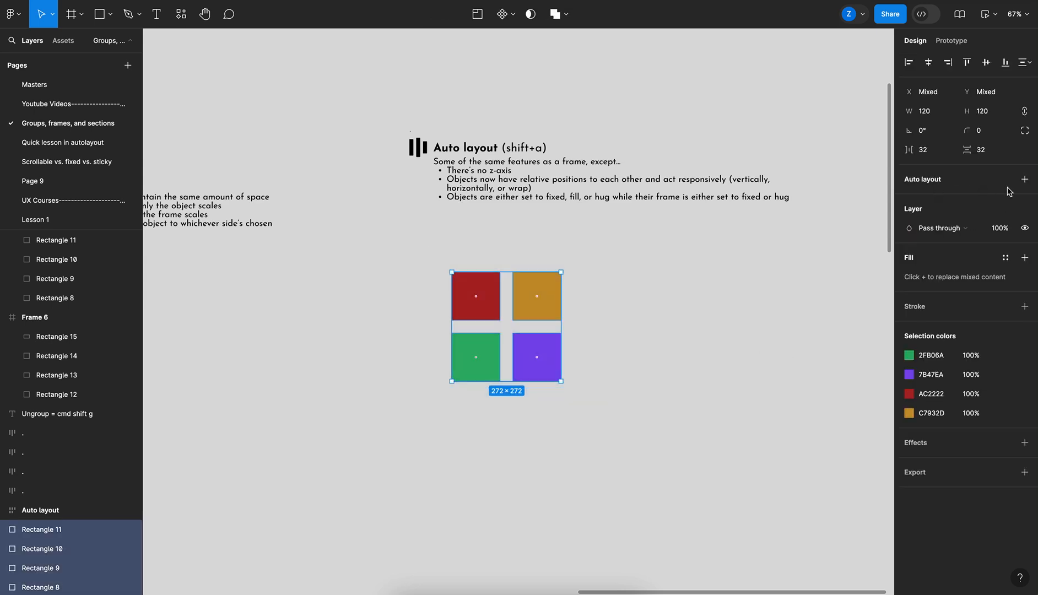
pyautogui.click(1029, 182)
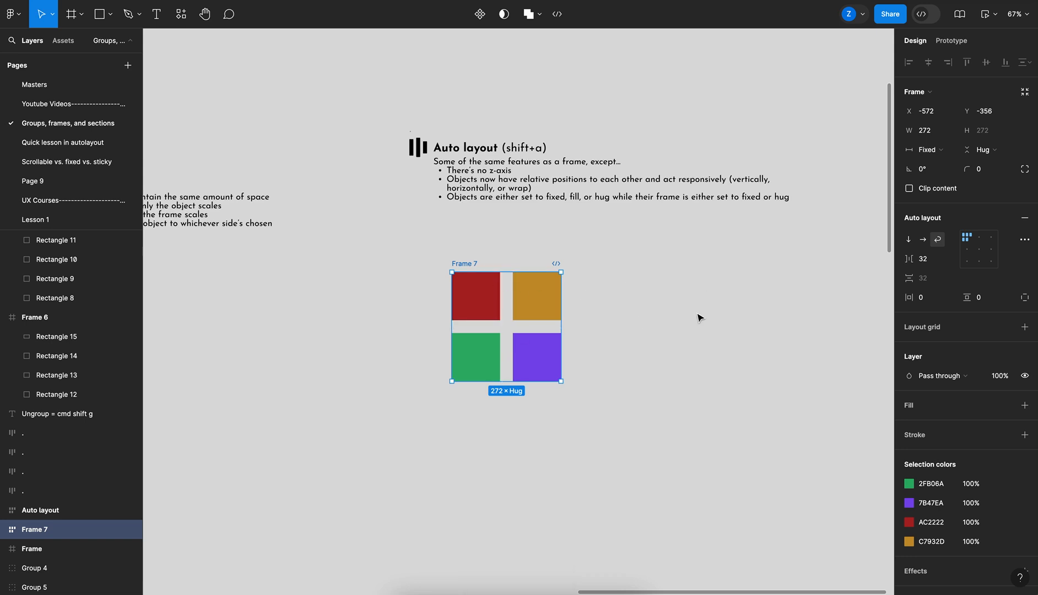
pyautogui.press('super+shift+g')
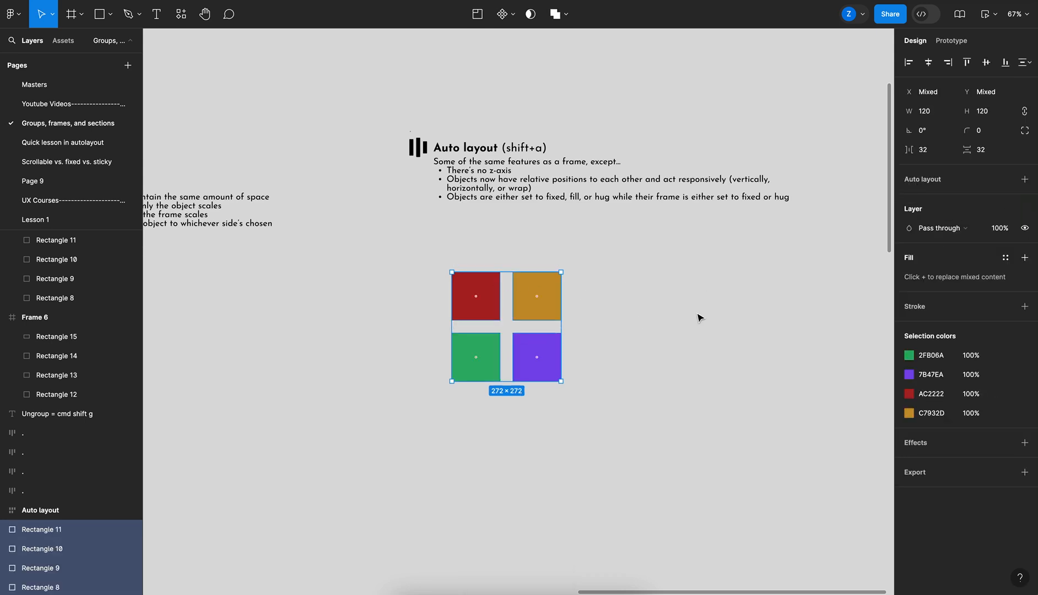
pyautogui.hotkey('shift', 'a')
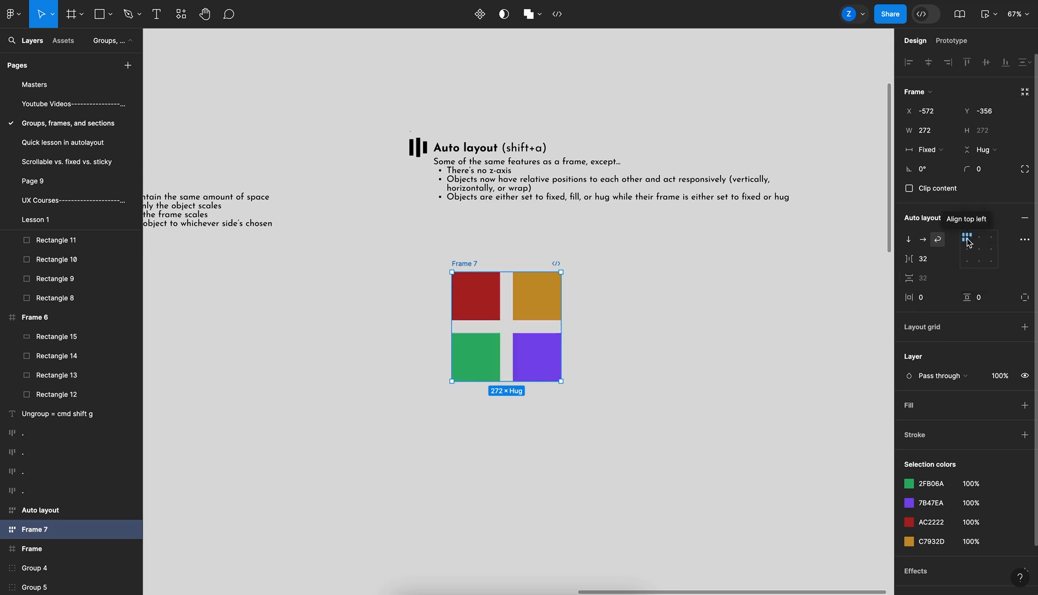
# Set the auto layout direction to vertical and the frame's width to Hug contents
pyautogui.click(924, 240)
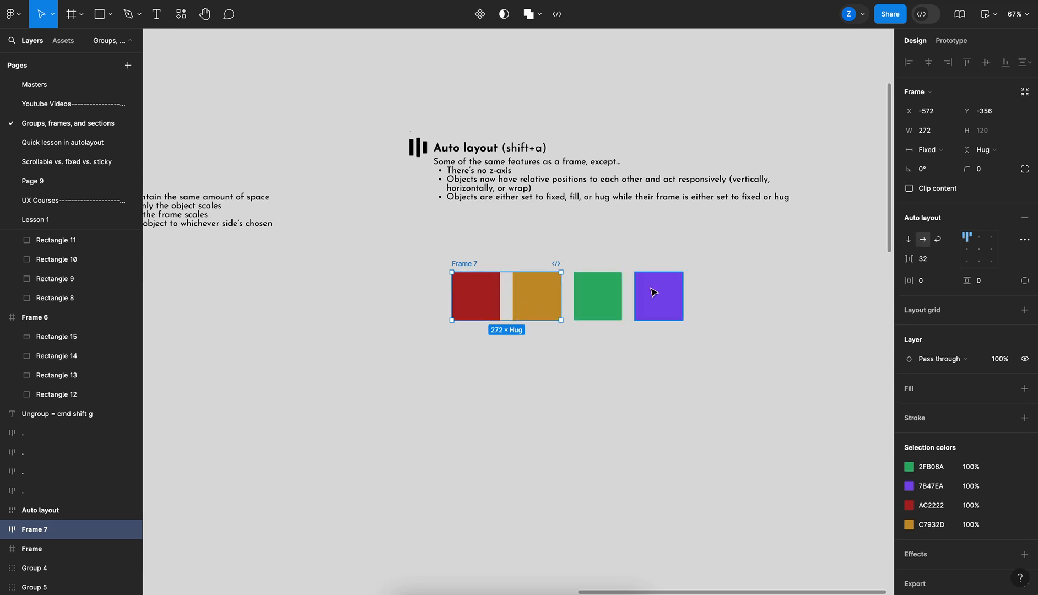
pyautogui.click(908, 239)
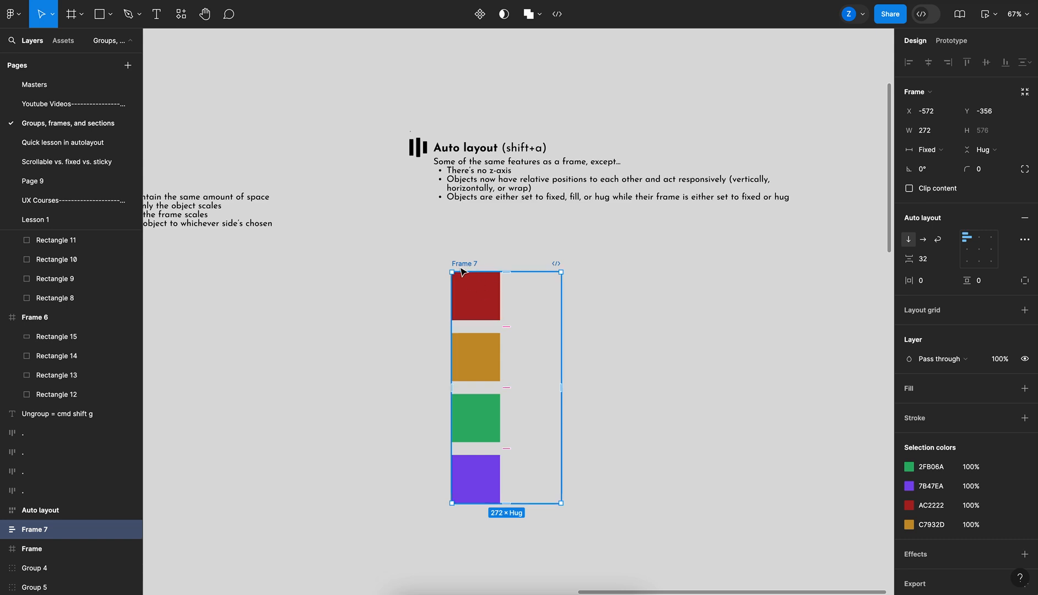
pyautogui.click(935, 156)
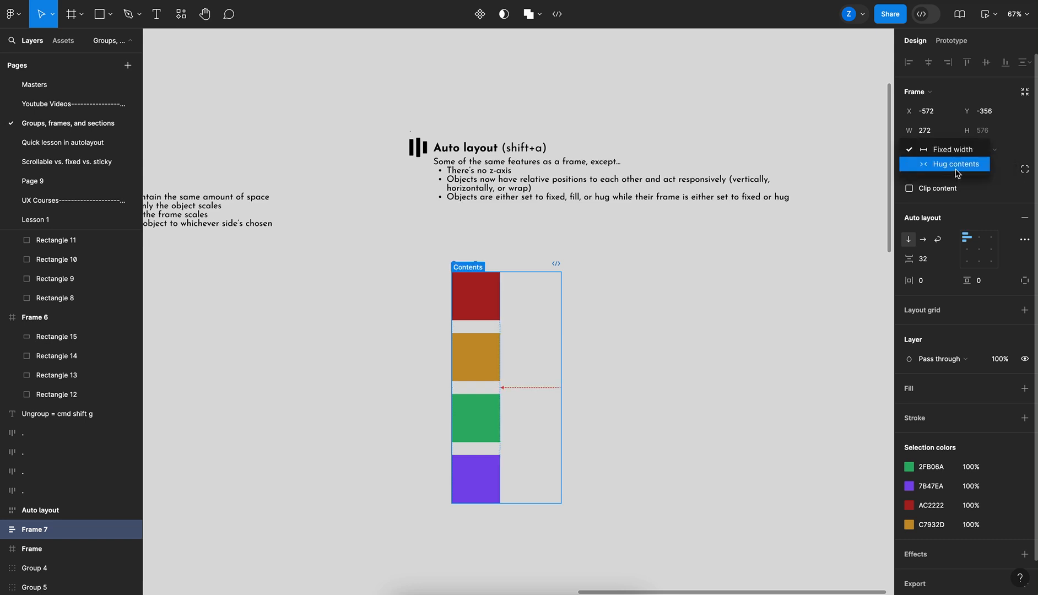
pyautogui.click(955, 167)
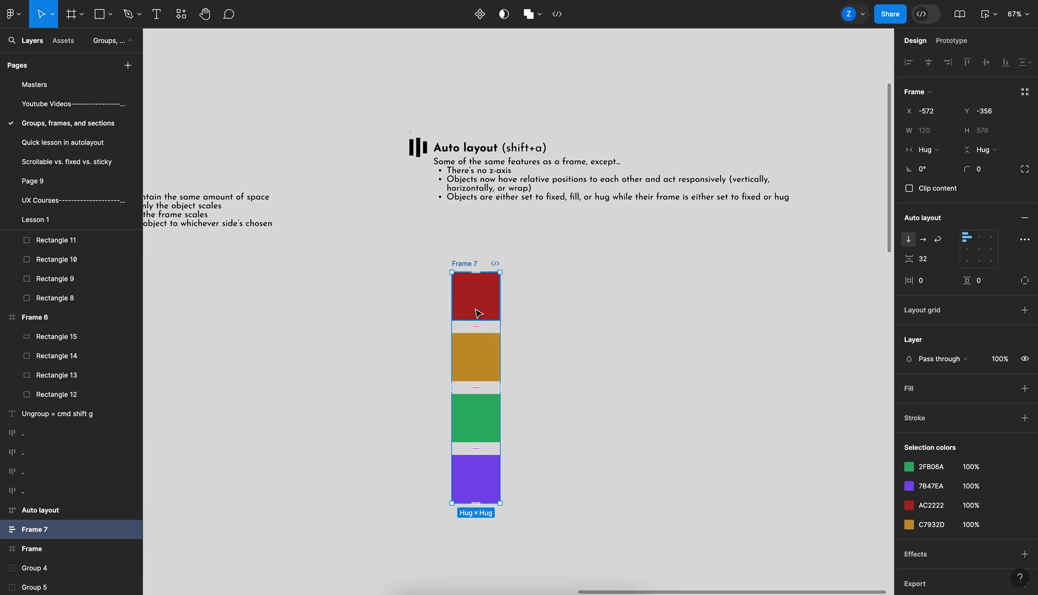
# Set the auto layout frame's horizontal and vertical padding to 8
pyautogui.scroll(5, 475, 314)
pyautogui.scroll(-4, 447, 306)
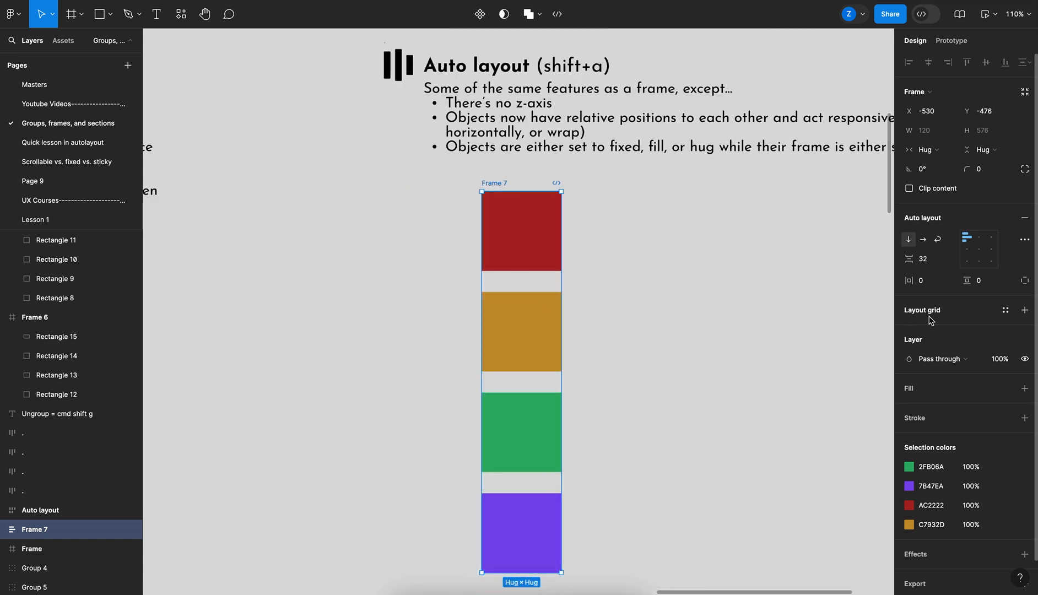
pyautogui.click(930, 283)
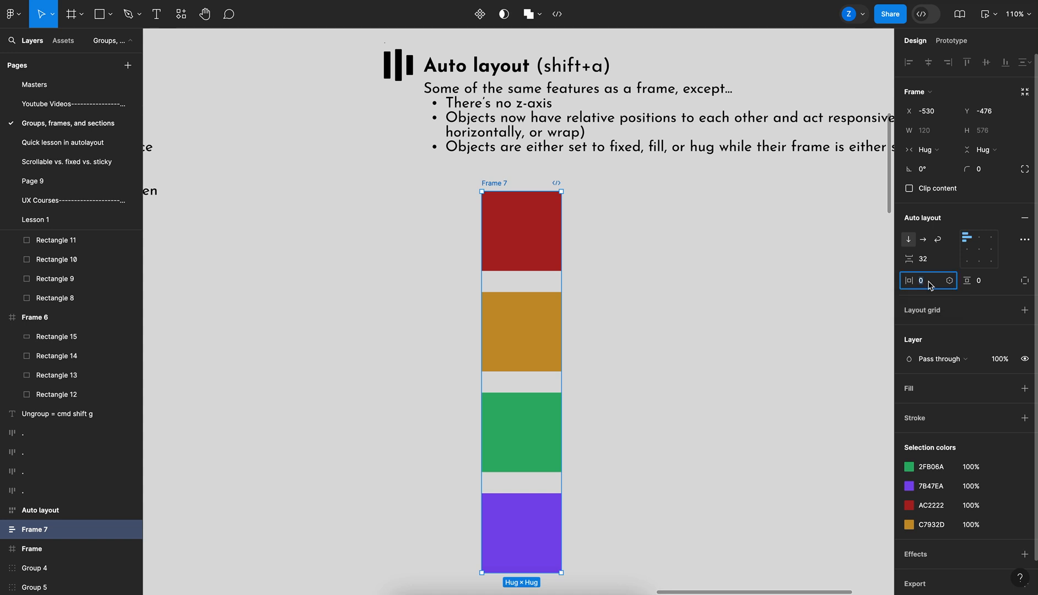
pyautogui.write('8')
pyautogui.press('Return')
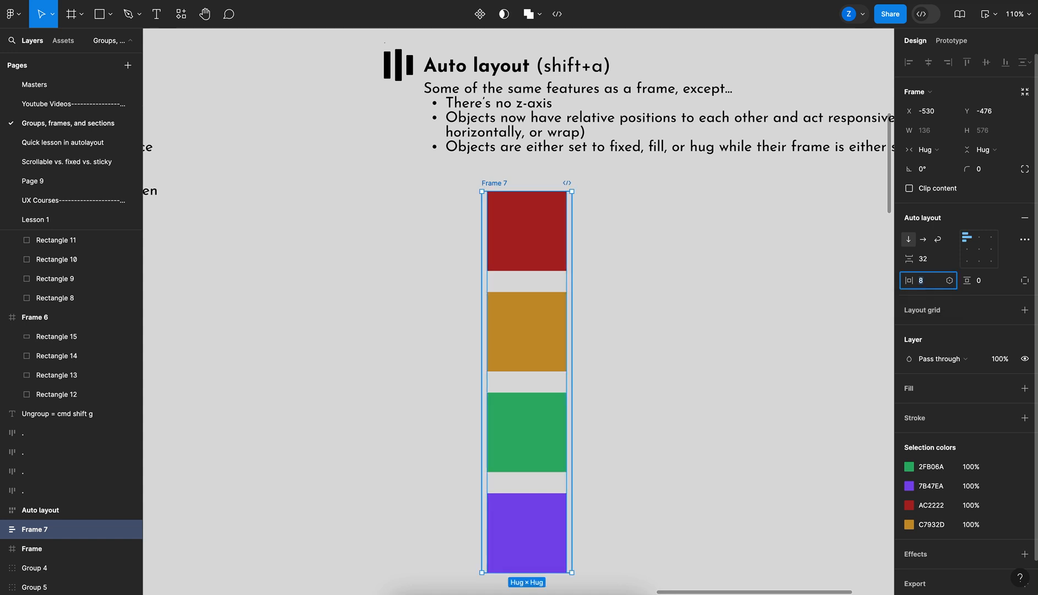
pyautogui.click(986, 283)
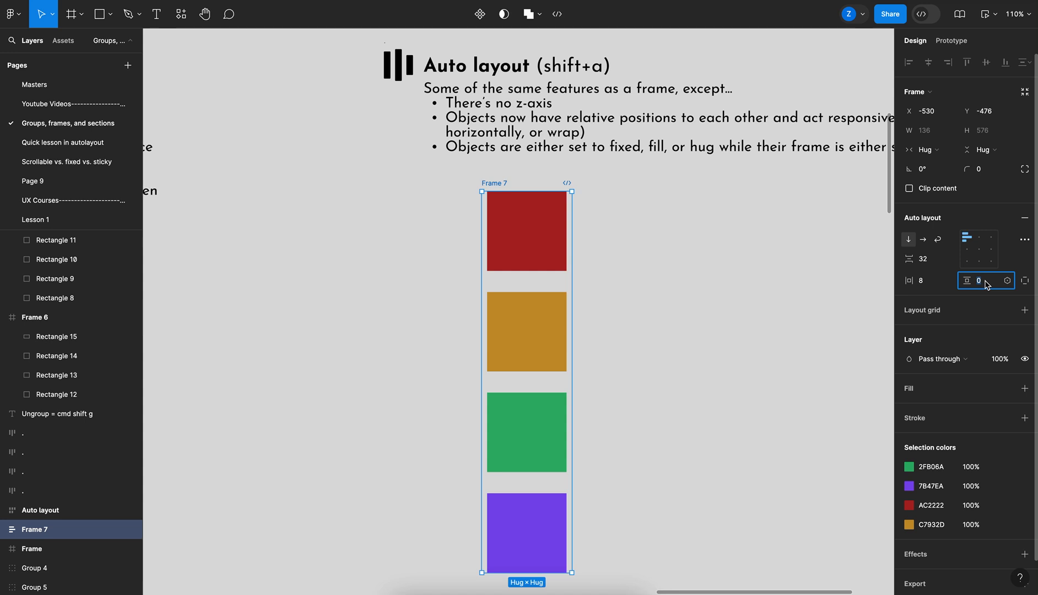
pyautogui.write('8')
pyautogui.press('Return')
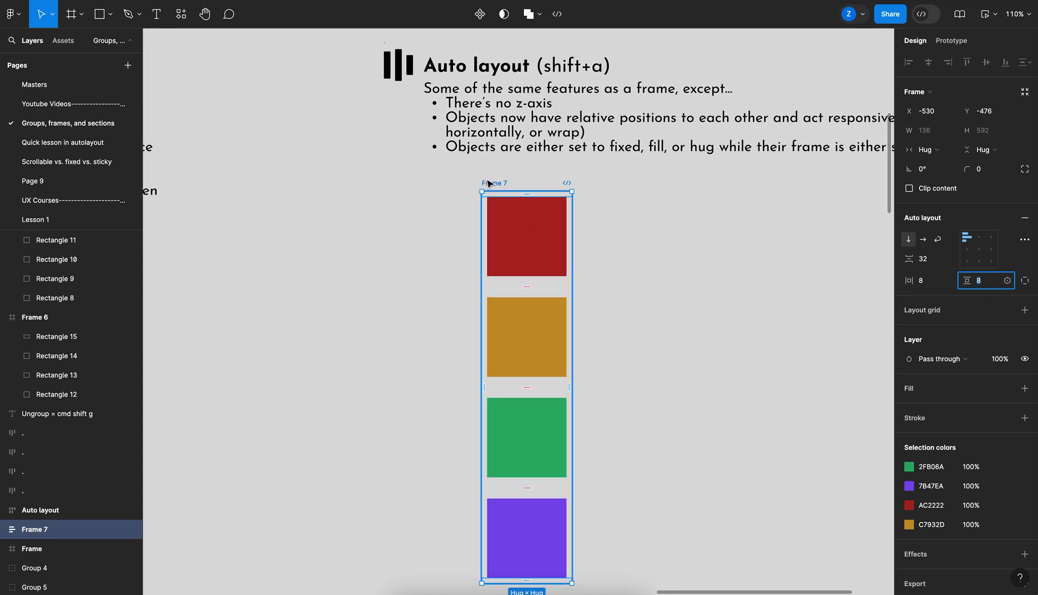
# Switch the auto layout direction to horizontal and set the frame's width to Fixed width
pyautogui.scroll(-5, 487, 184)
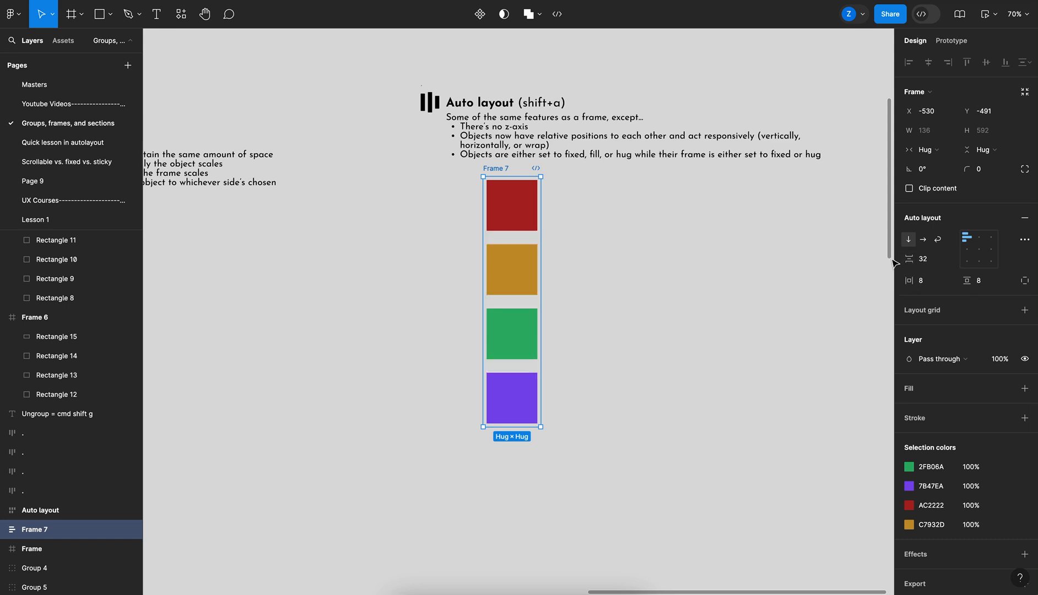
pyautogui.click(923, 240)
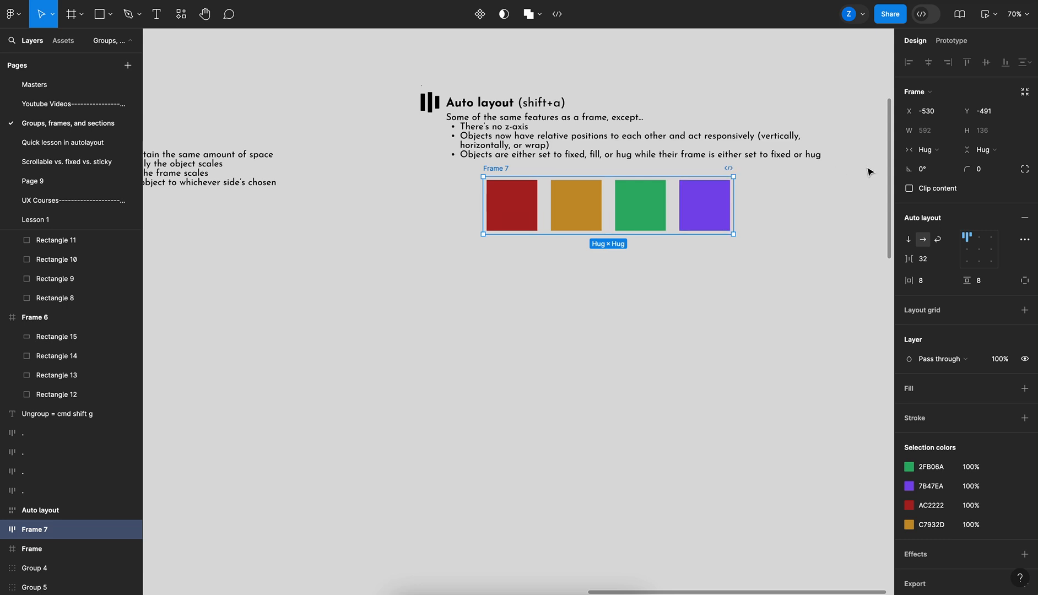
pyautogui.click(930, 149)
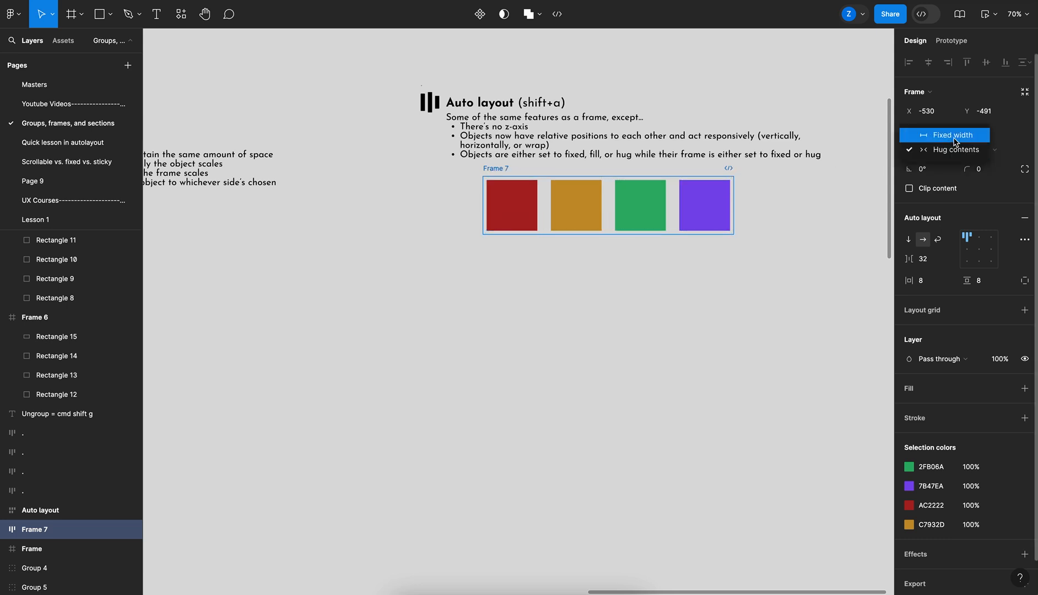
pyautogui.click(954, 138)
# Try narrowing the fixed-width frame and toggling Clip content, then undo these changes
pyautogui.moveTo(736, 194); pyautogui.dragTo(674, 196)
pyautogui.press('super+z')
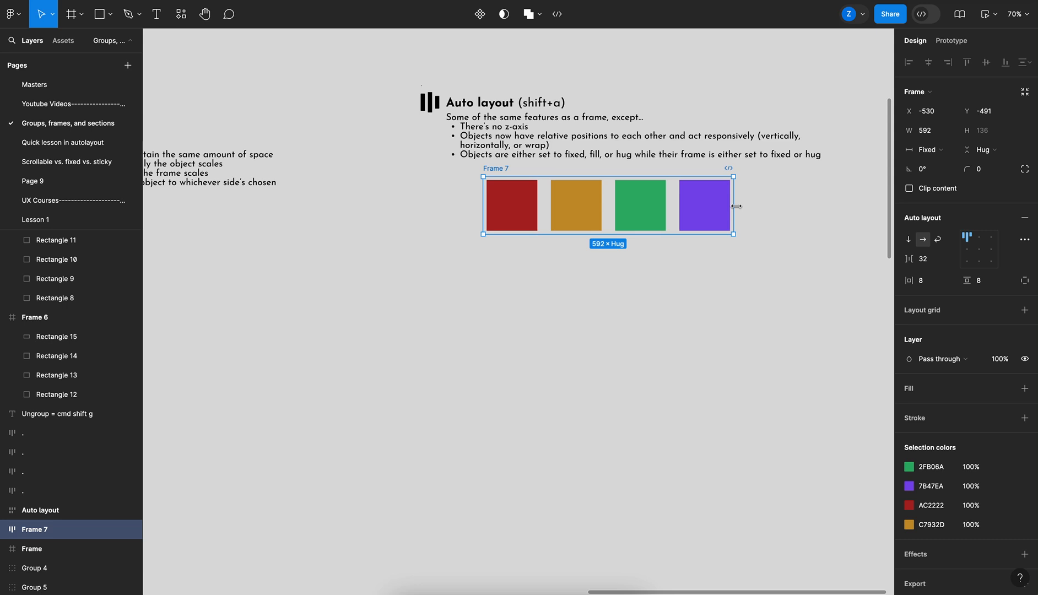
pyautogui.moveTo(736, 206); pyautogui.dragTo(566, 208)
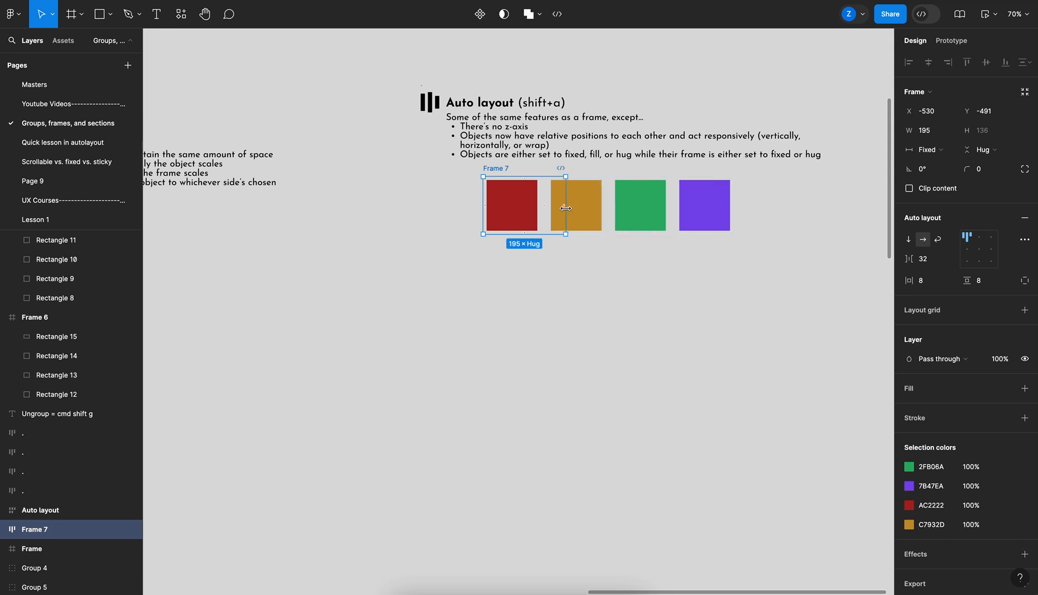
pyautogui.click(936, 190)
pyautogui.click(936, 190)
pyautogui.moveTo(565, 215); pyautogui.dragTo(712, 214)
pyautogui.hotkey('ctrl', 'z')
pyautogui.hotkey('ctrl', 'z')
pyautogui.hotkey('ctrl', 'z')
pyautogui.hotkey('ctrl', 'z')
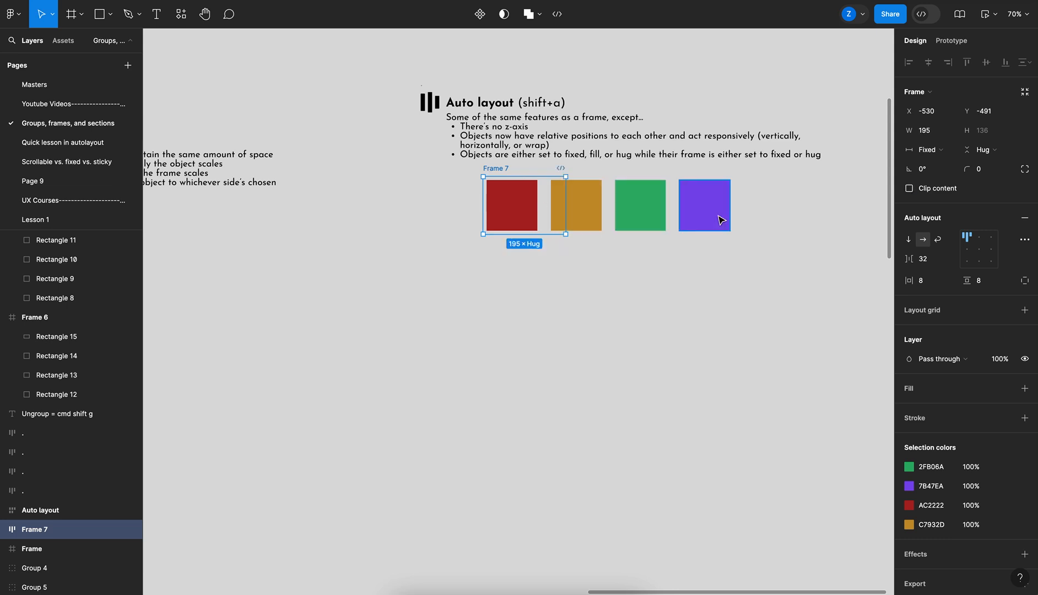
# Set the gold square's width to Fill container
pyautogui.click(577, 204)
pyautogui.click(925, 135)
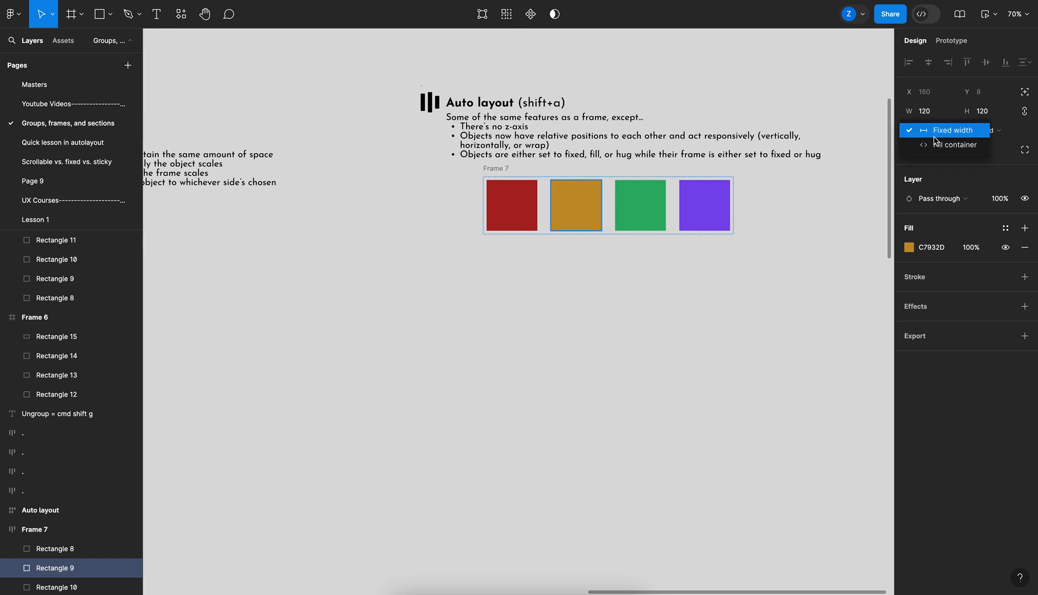
pyautogui.click(773, 213)
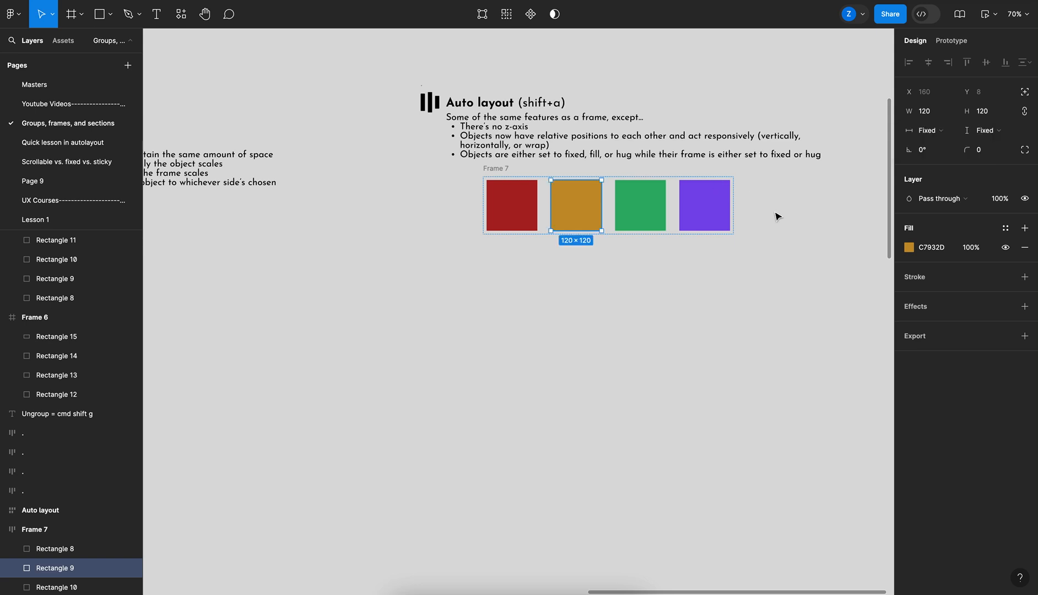
pyautogui.click(497, 169)
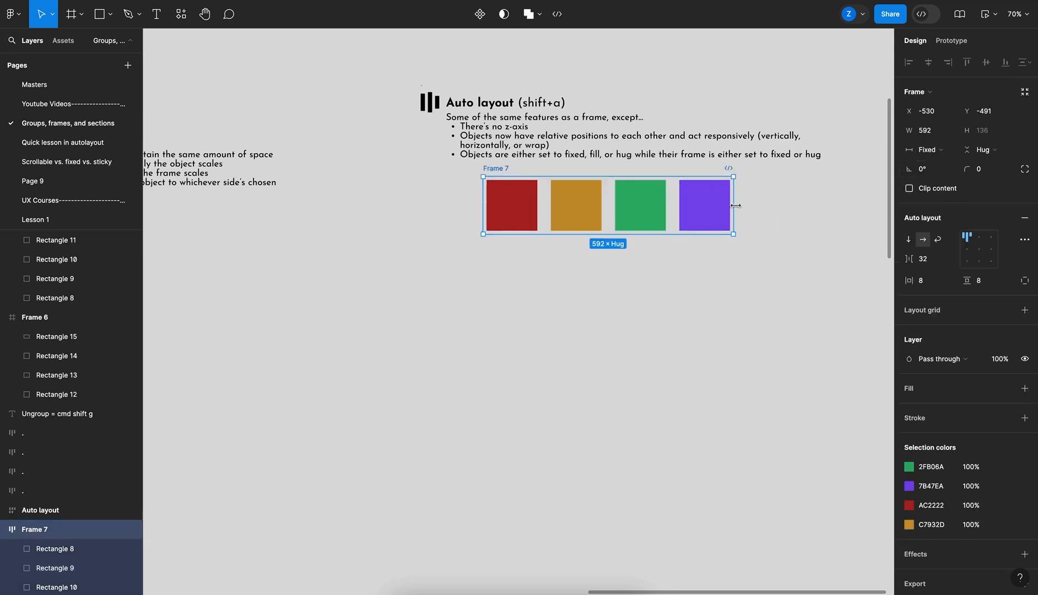
pyautogui.moveTo(735, 205)
pyautogui.mouseDown()
pyautogui.moveTo(814, 207)
pyautogui.moveTo(751, 215)
pyautogui.mouseUp()
pyautogui.doubleClick(751, 215)
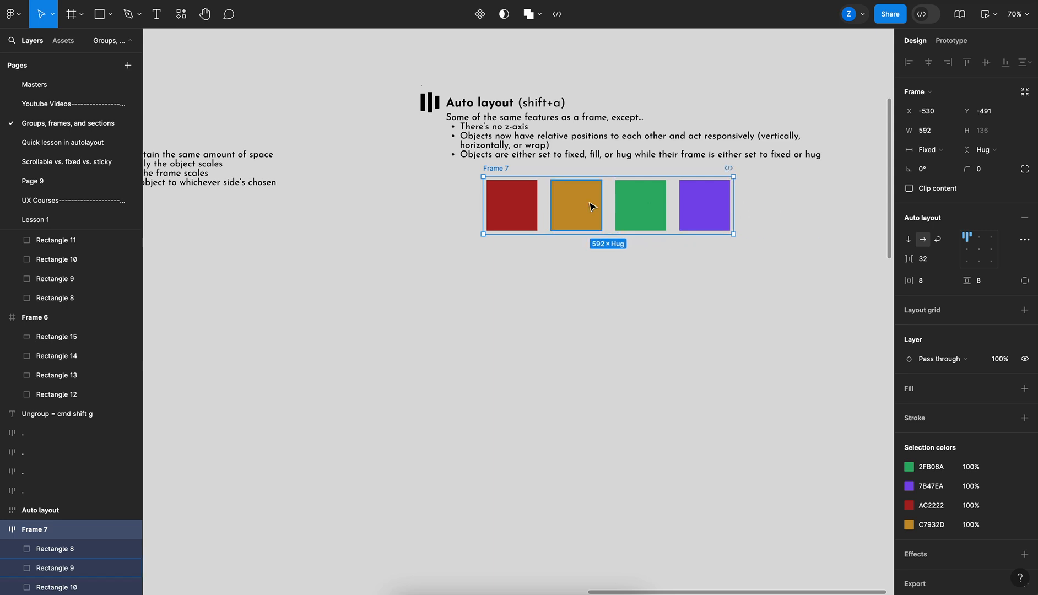
pyautogui.click(593, 206)
pyautogui.click(941, 130)
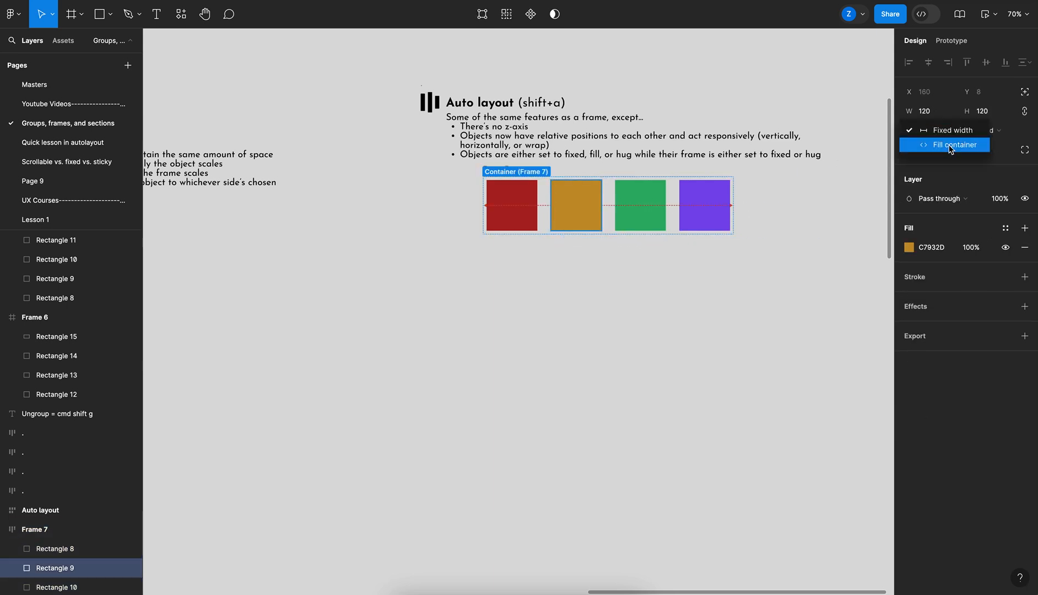
pyautogui.click(949, 145)
# Move the auto layout frame and resize its width wider and narrower to show the gold square filling the space
pyautogui.click(508, 174)
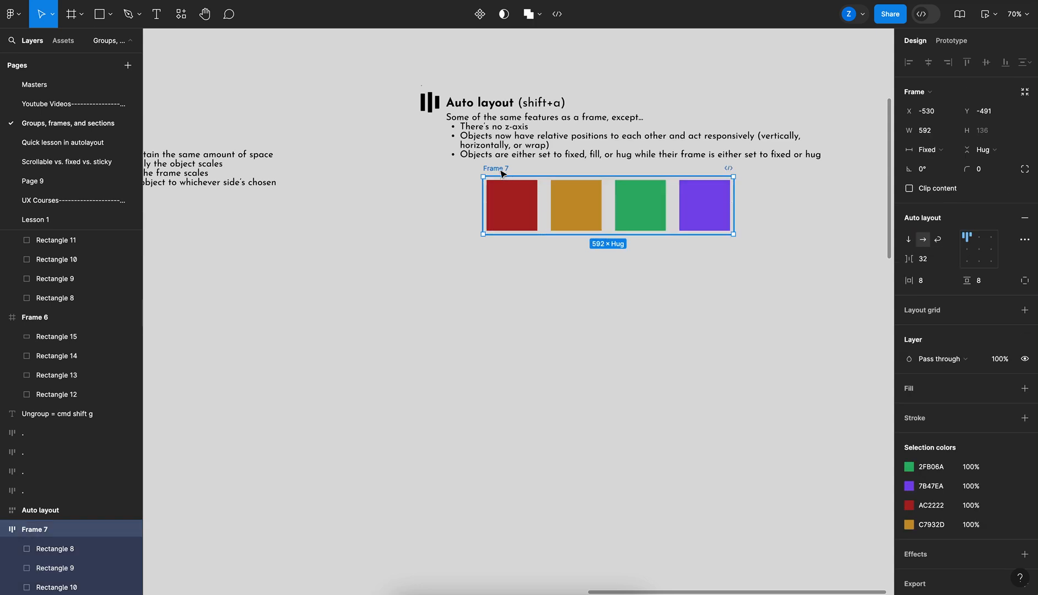
pyautogui.moveTo(498, 172); pyautogui.dragTo(435, 198)
pyautogui.moveTo(673, 228); pyautogui.dragTo(820, 228)
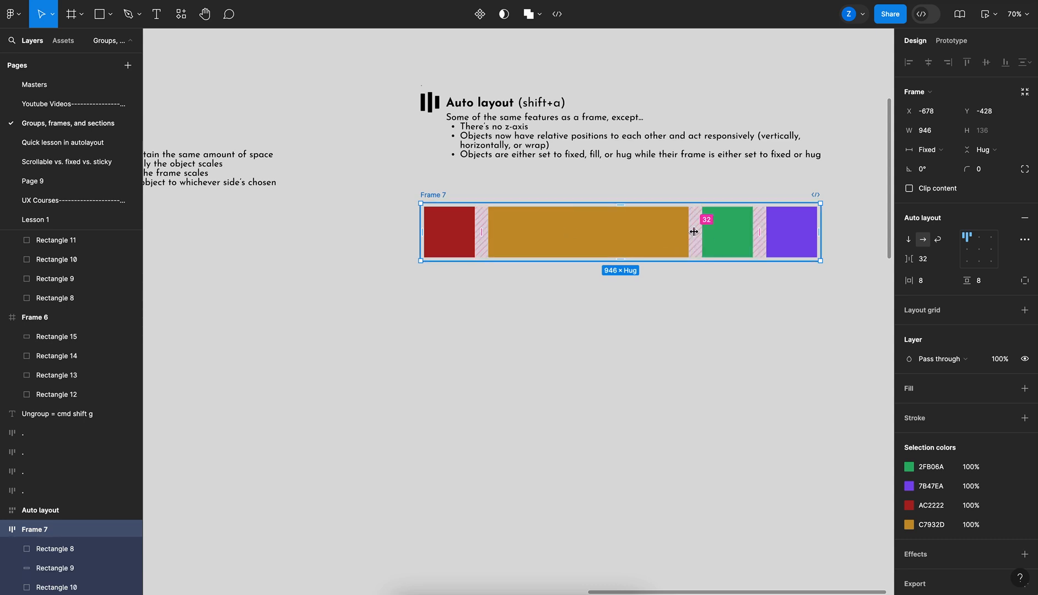
pyautogui.moveTo(816, 222); pyautogui.dragTo(732, 227)
# Set the purple square's width to Fill container
pyautogui.click(720, 232)
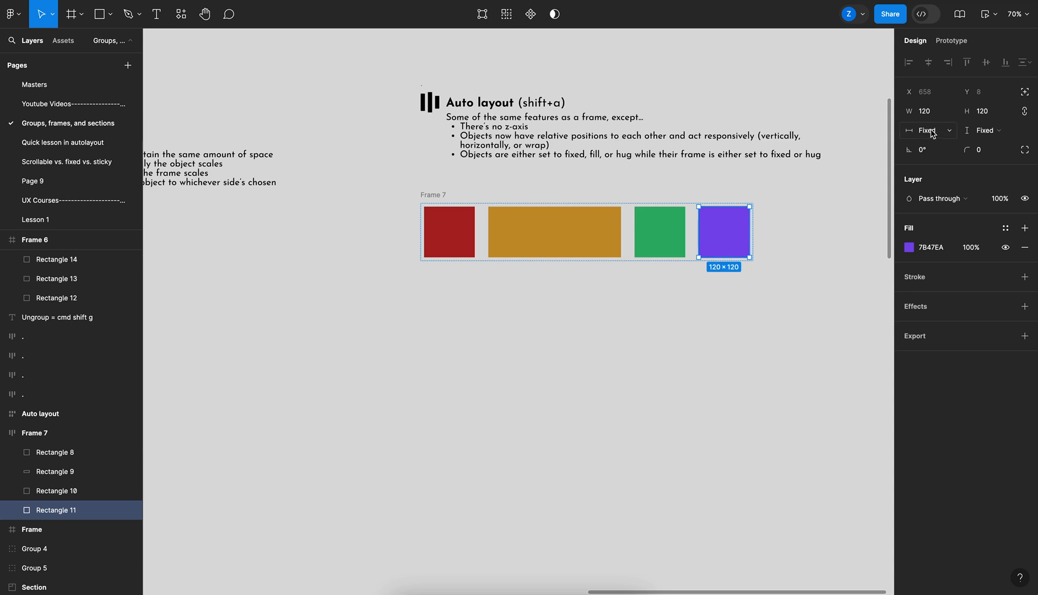
pyautogui.click(945, 130)
pyautogui.click(946, 145)
pyautogui.click(746, 190)
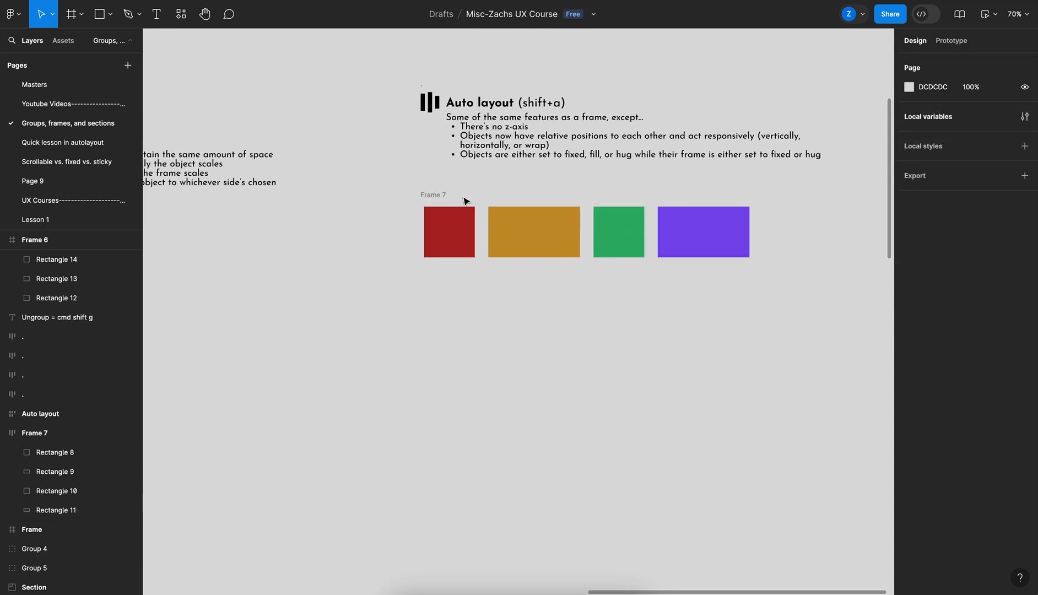
# Stretch the auto layout frame to about 1040 wide so both fill-container squares grow
pyautogui.click(455, 201)
pyautogui.moveTo(753, 239); pyautogui.dragTo(860, 241)
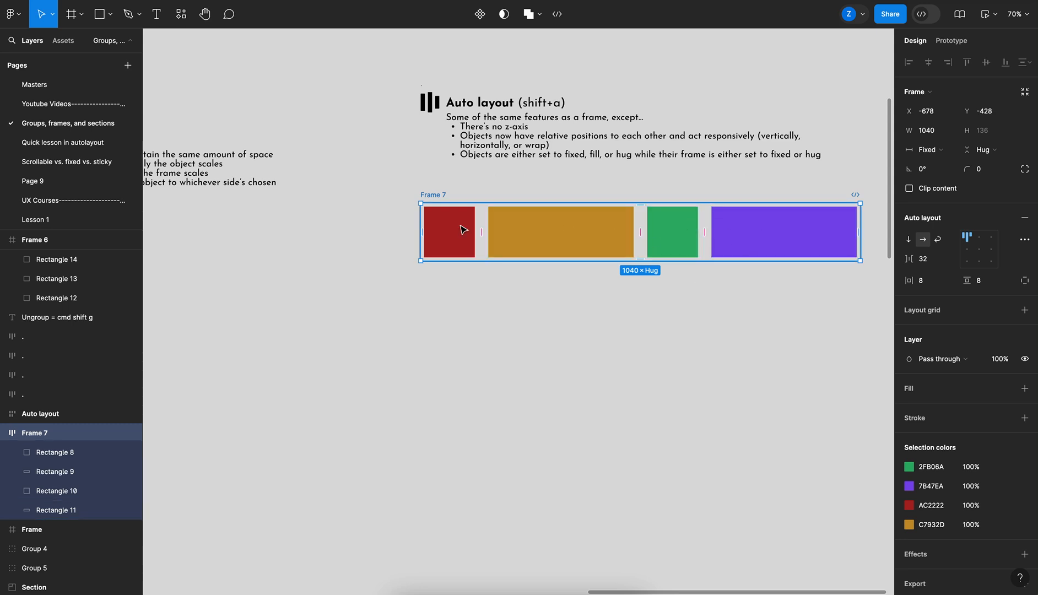
pyautogui.click(674, 190)
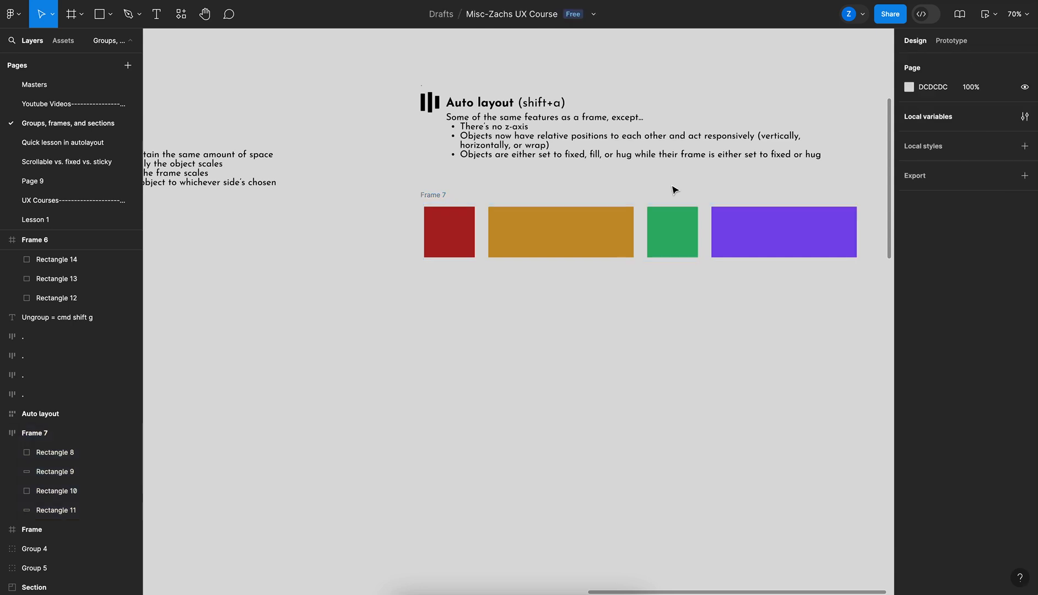
pyautogui.click(439, 201)
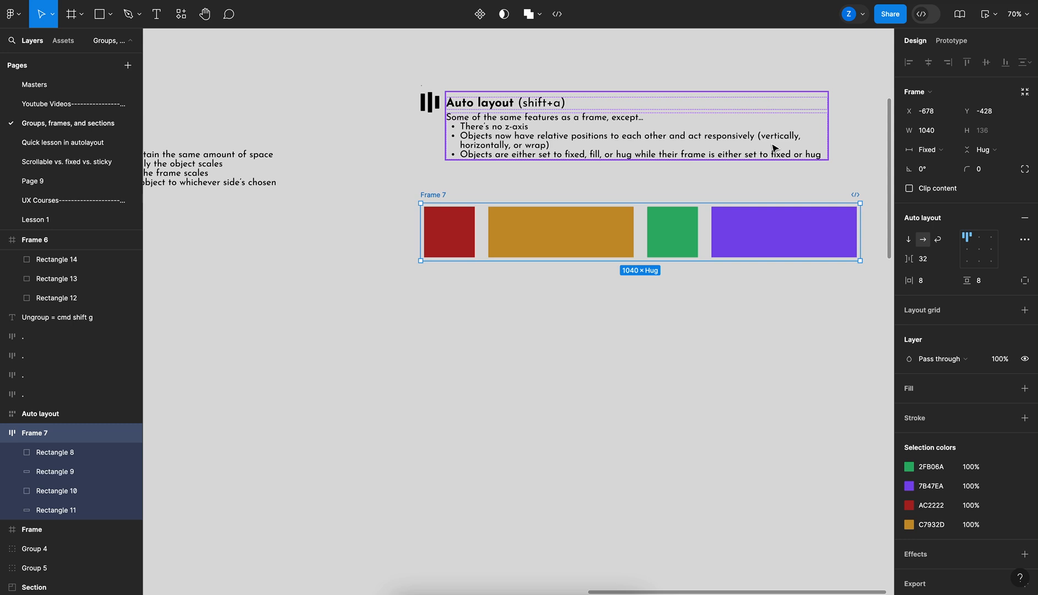
pyautogui.scroll(-5, 774, 147)
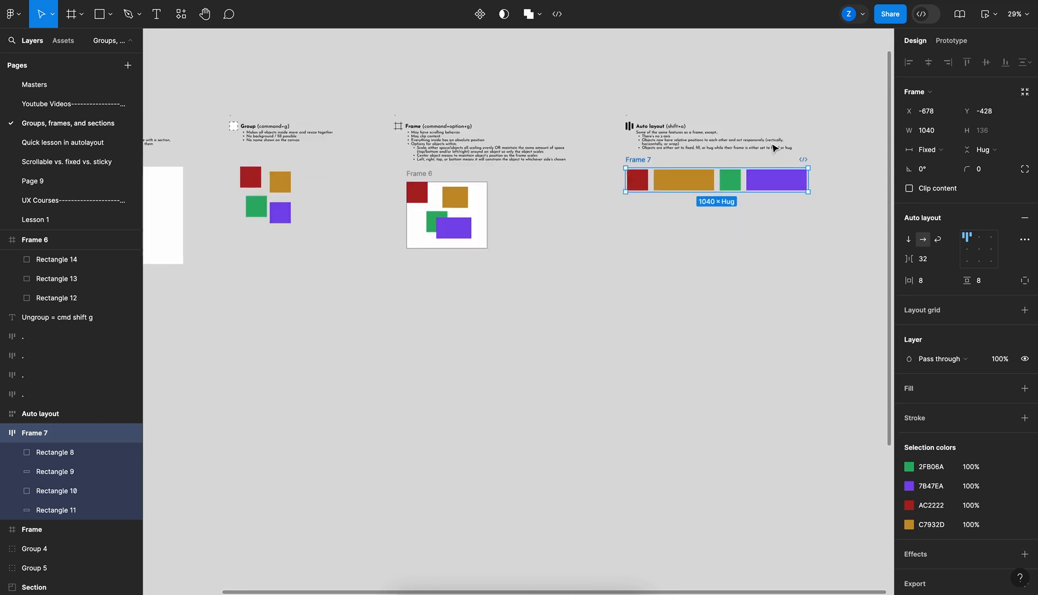